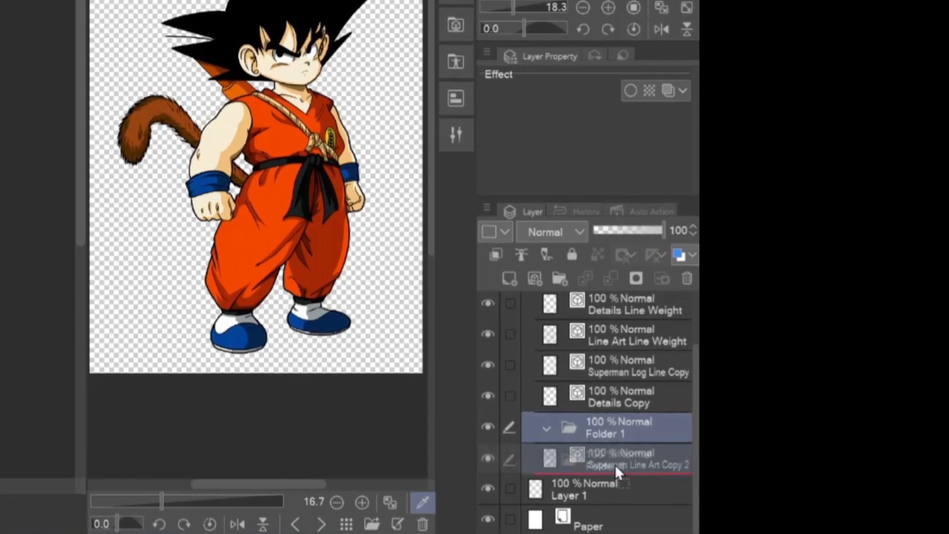
# Rename Folder 1 beneath the line art layers as Hair
pyautogui.doubleClick(623, 460)
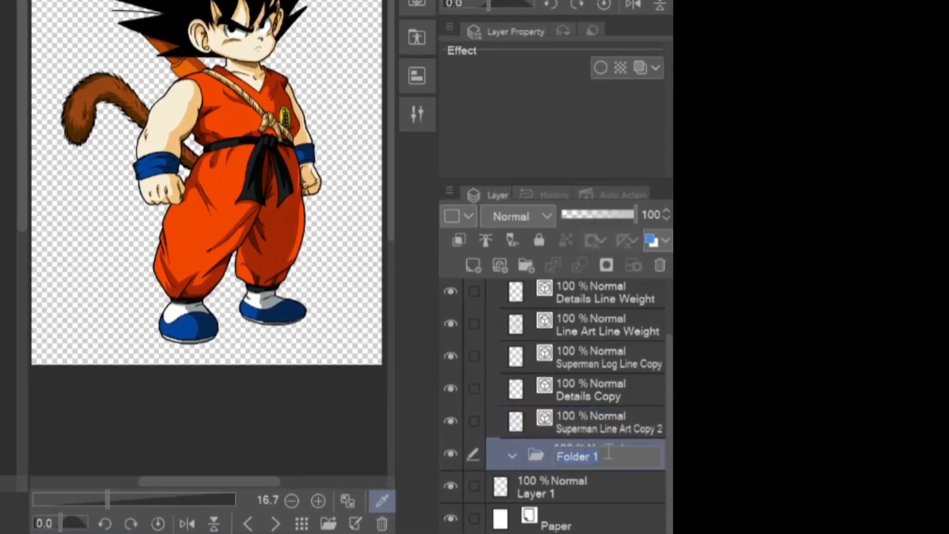
pyautogui.write('Hair')
pyautogui.press('Return')
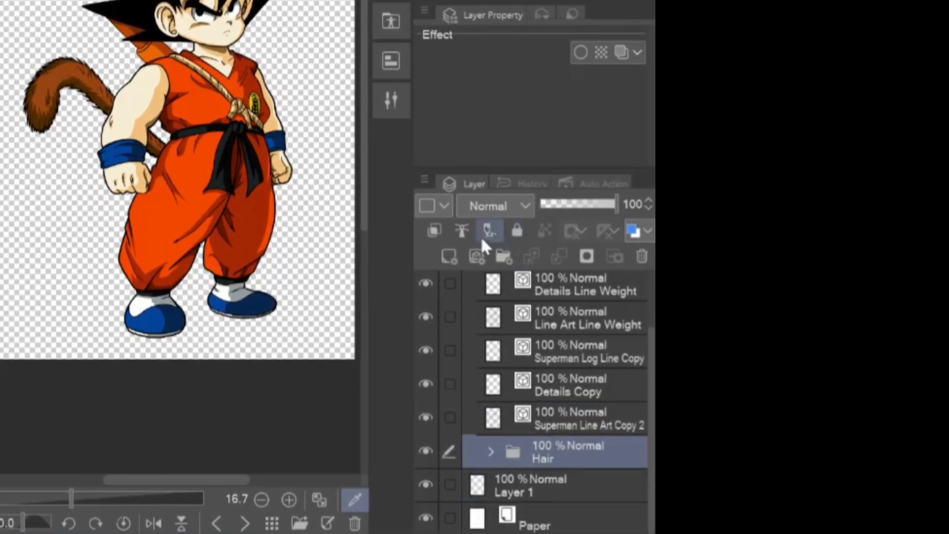
# Create three more layer folders and move the Hair folder above them, directly below the Superman Line Art Copy 2 layer
pyautogui.click(504, 256)
pyautogui.click(505, 255)
pyautogui.click(504, 256)
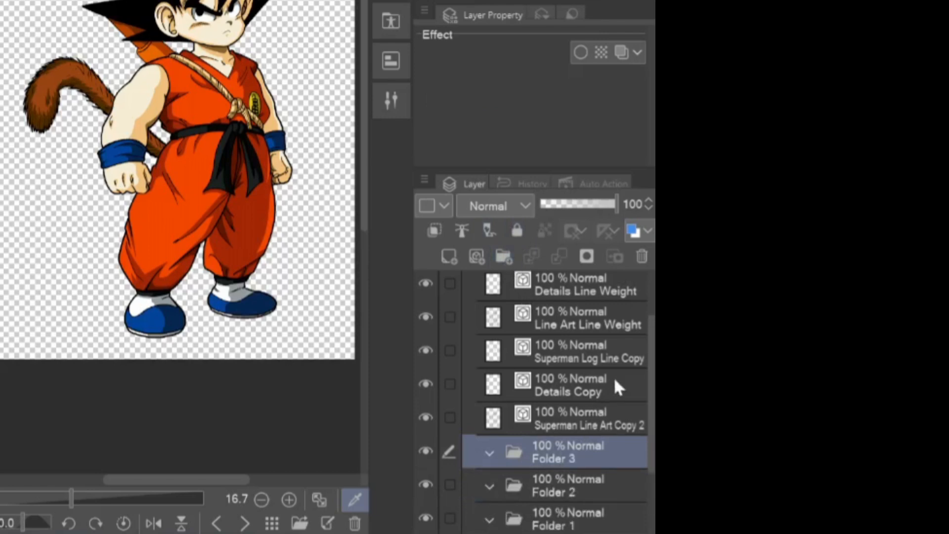
pyautogui.scroll(-1, 651, 398)
pyautogui.scroll(-2, 652, 398)
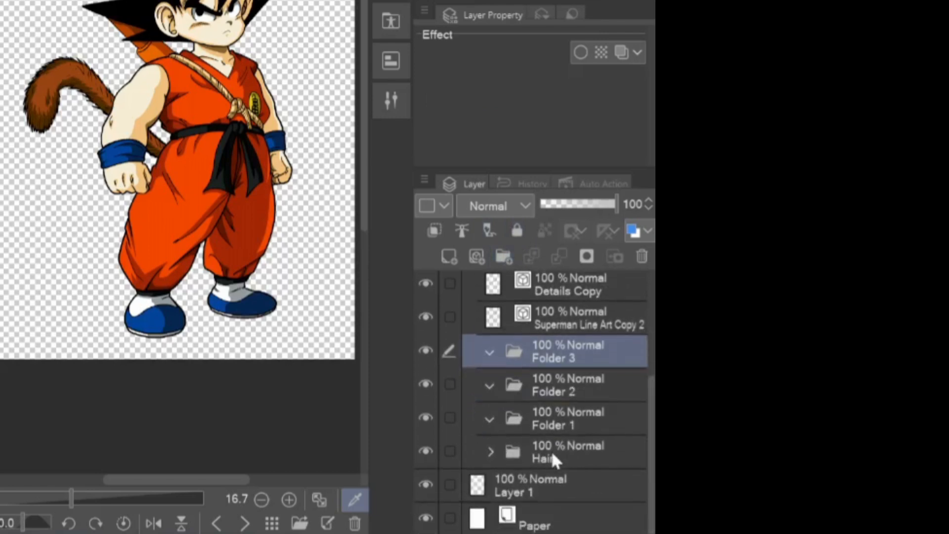
pyautogui.moveTo(545, 458); pyautogui.dragTo(546, 348)
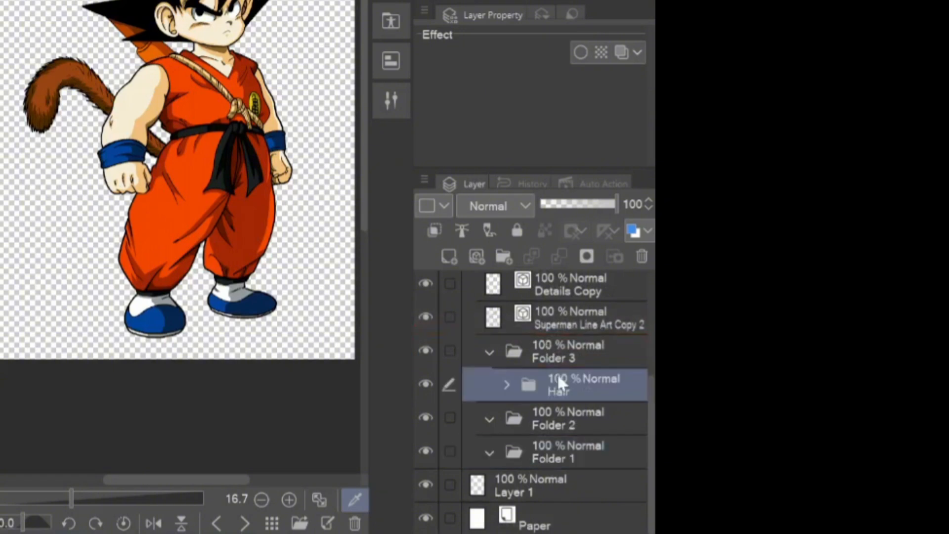
pyautogui.moveTo(556, 392); pyautogui.dragTo(537, 349)
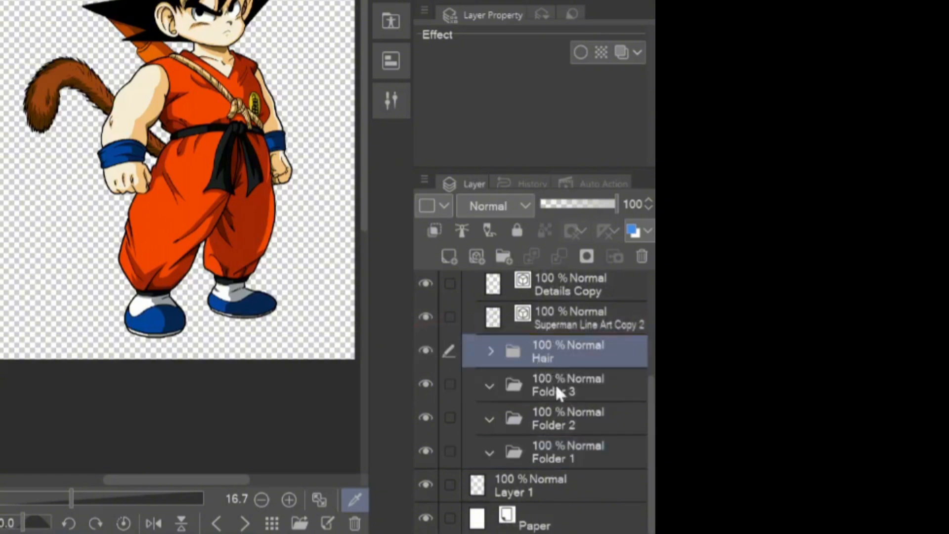
# Rename the three folders below Hair as Skin, Blues and Reds, in that order
pyautogui.doubleClick(546, 392)
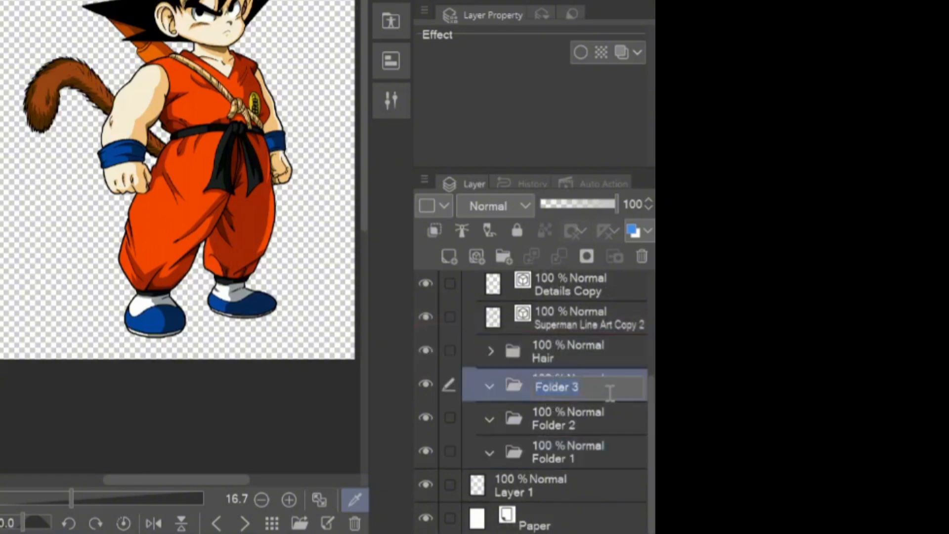
pyautogui.press('Return')
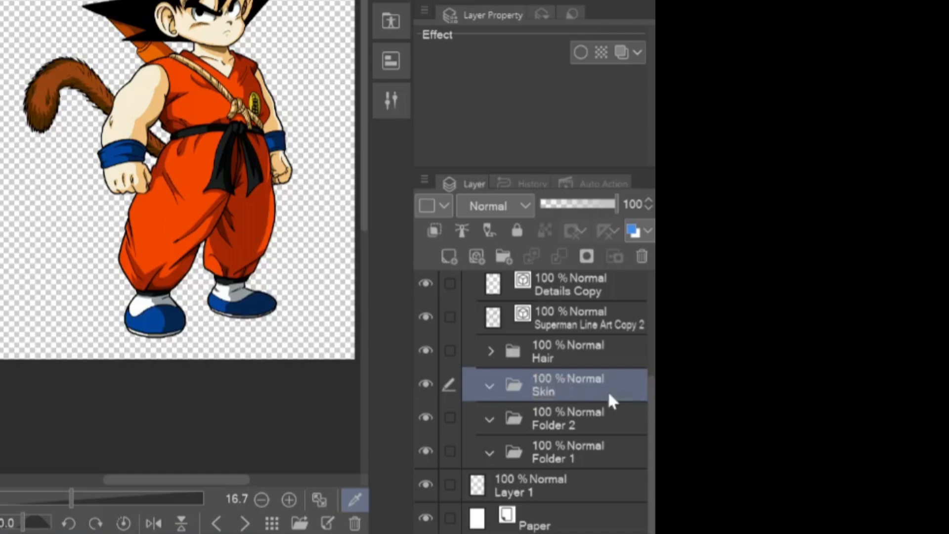
pyautogui.doubleClick(574, 423)
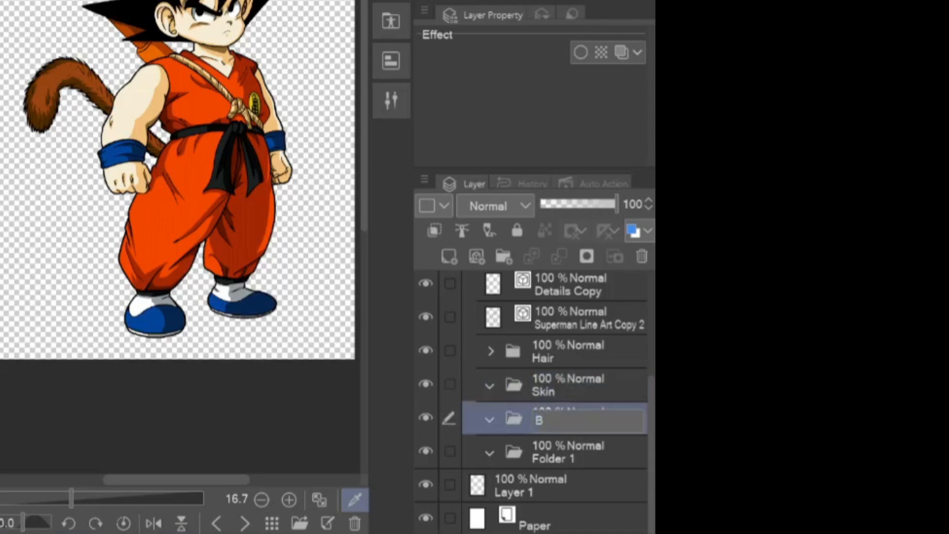
pyautogui.press('Return')
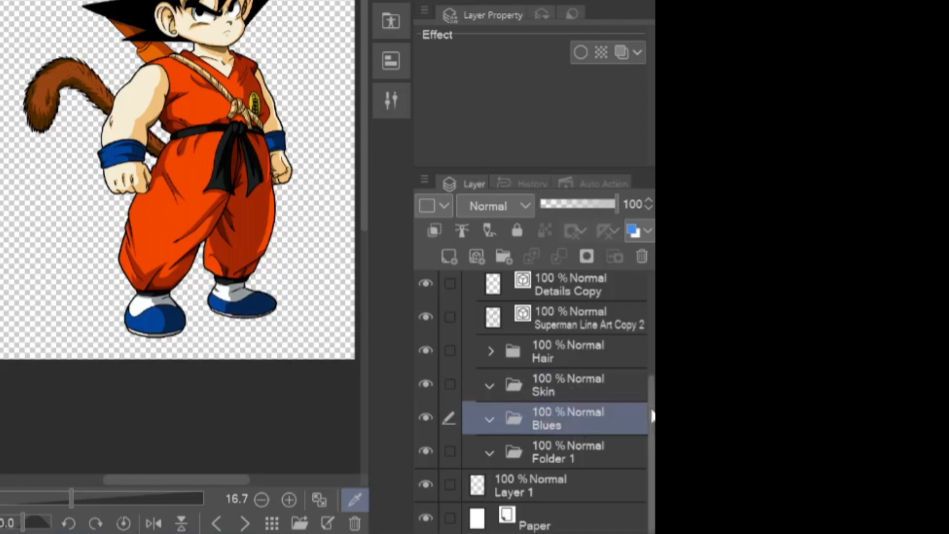
pyautogui.doubleClick(563, 452)
pyautogui.write('Reds')
pyautogui.press('Return')
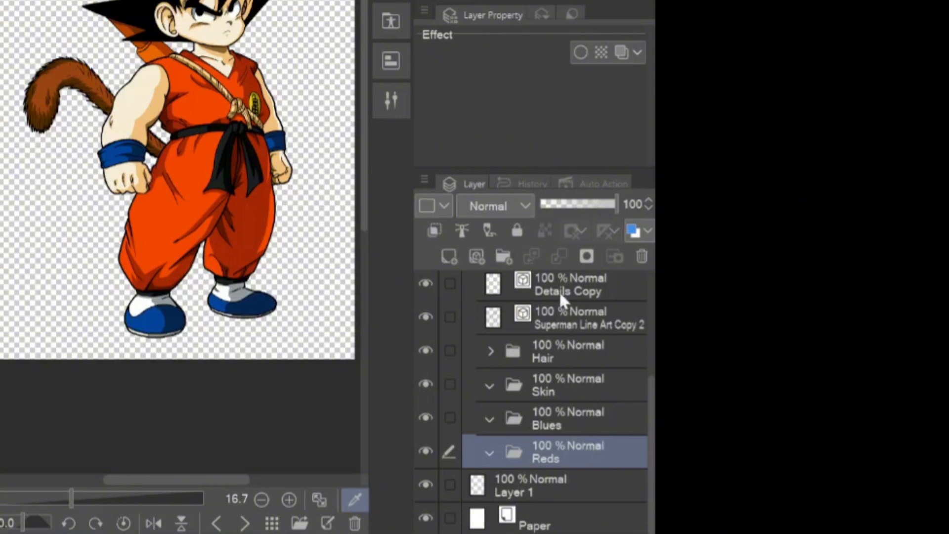
# Create one more folder, place it below the Reds folder and name it Logo
pyautogui.click(503, 256)
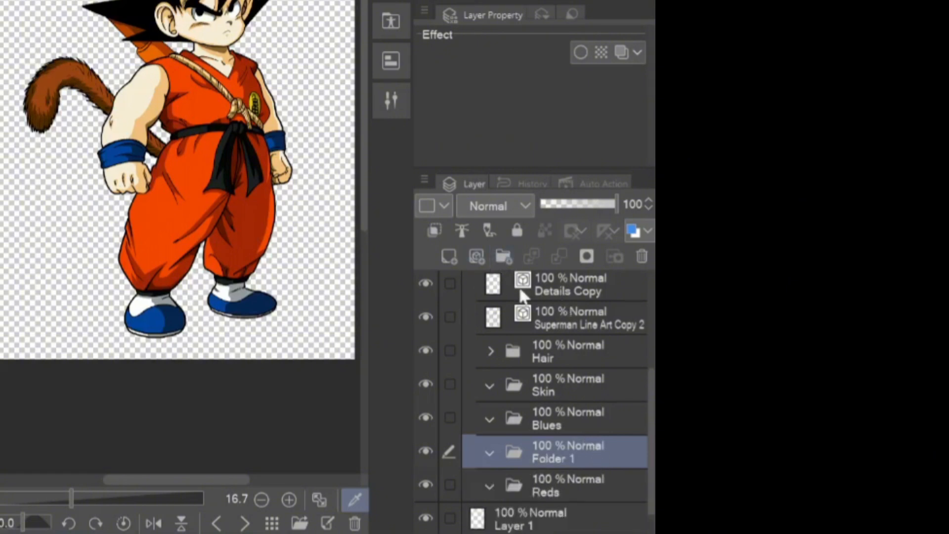
pyautogui.moveTo(559, 491); pyautogui.dragTo(562, 438)
pyautogui.doubleClick(571, 490)
pyautogui.write('Logo')
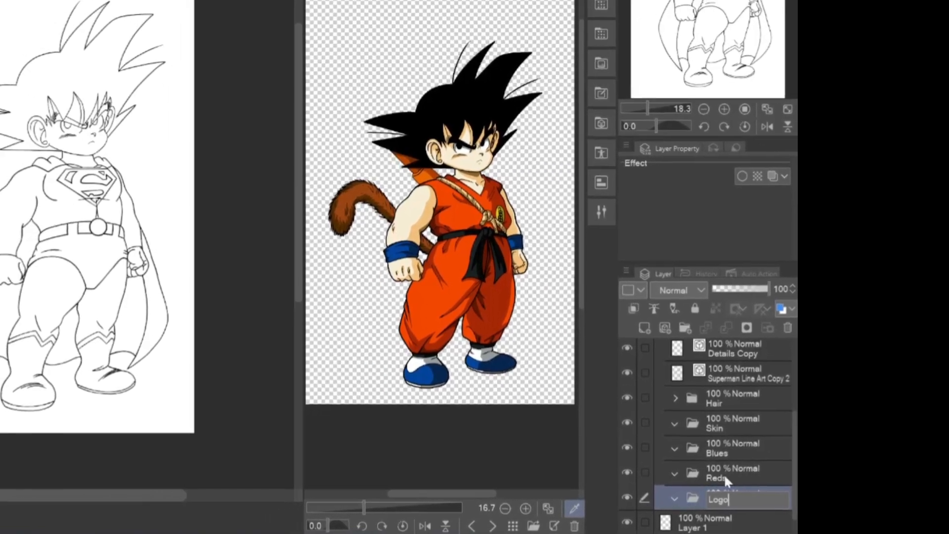
pyautogui.press('Return')
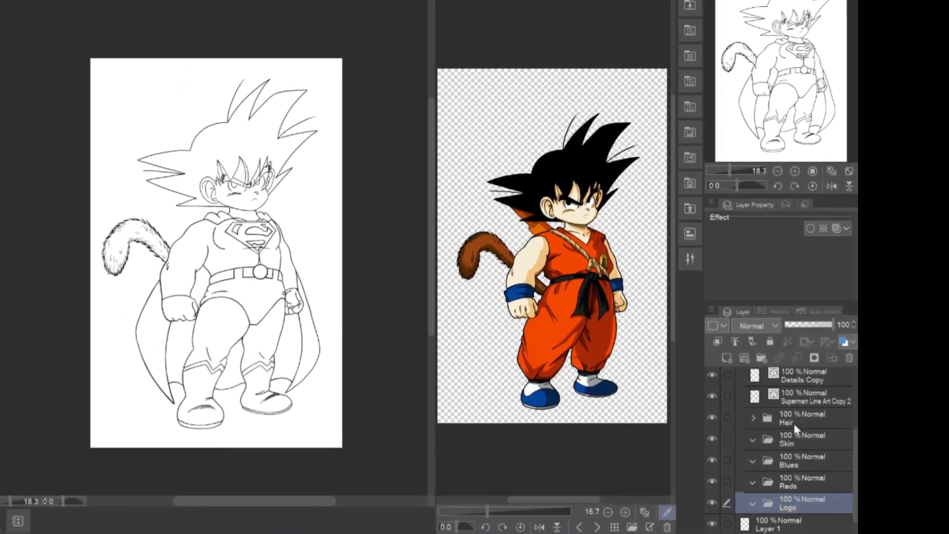
# Switch to the Fill tool and expand the Hair folder to select Layer 2 inside it
pyautogui.click(784, 408)
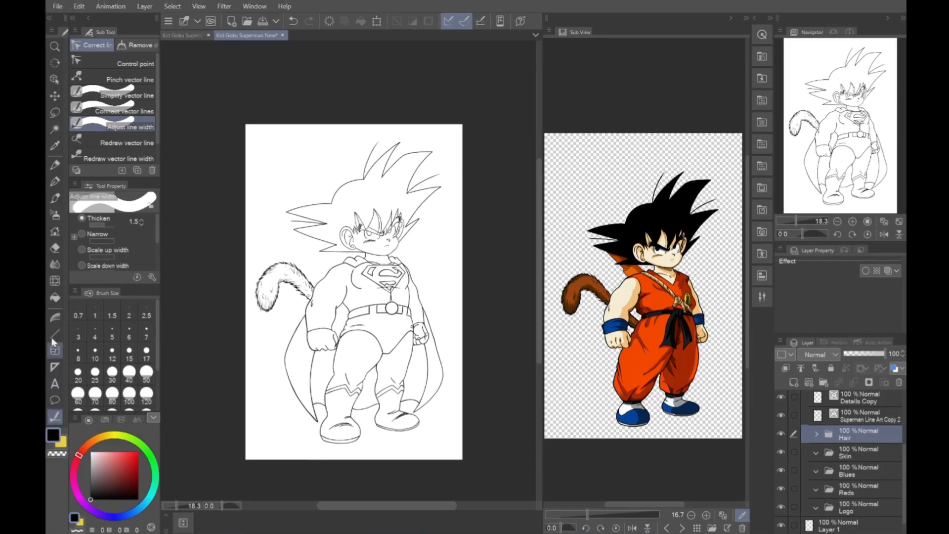
pyautogui.press('g')
pyautogui.click(817, 433)
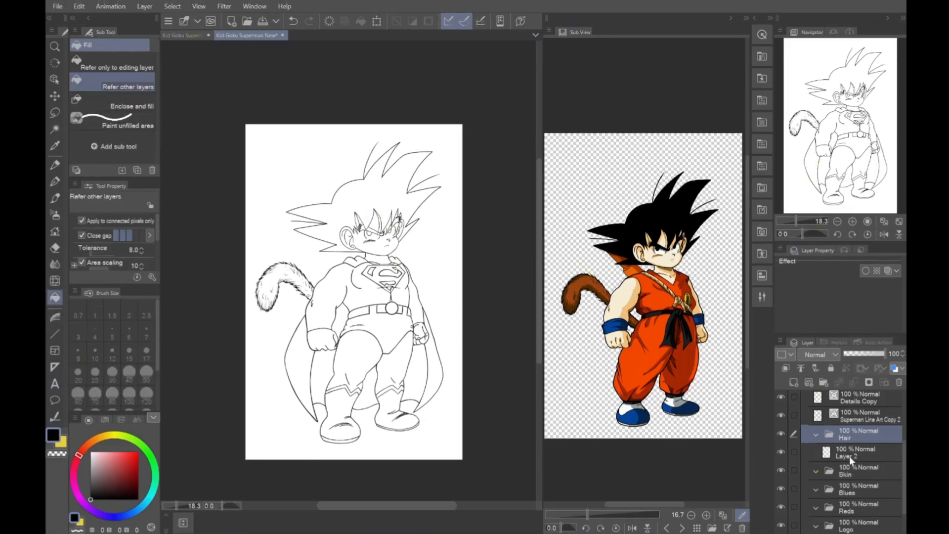
pyautogui.click(850, 459)
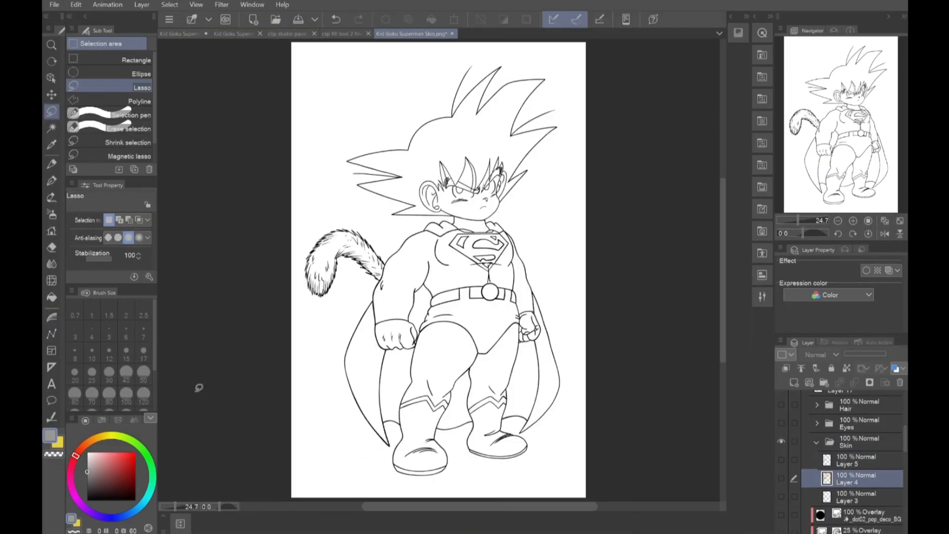
# Create a new layer in the Skin folder and fill the main hair area with black, referring to other layers
pyautogui.click(86, 500)
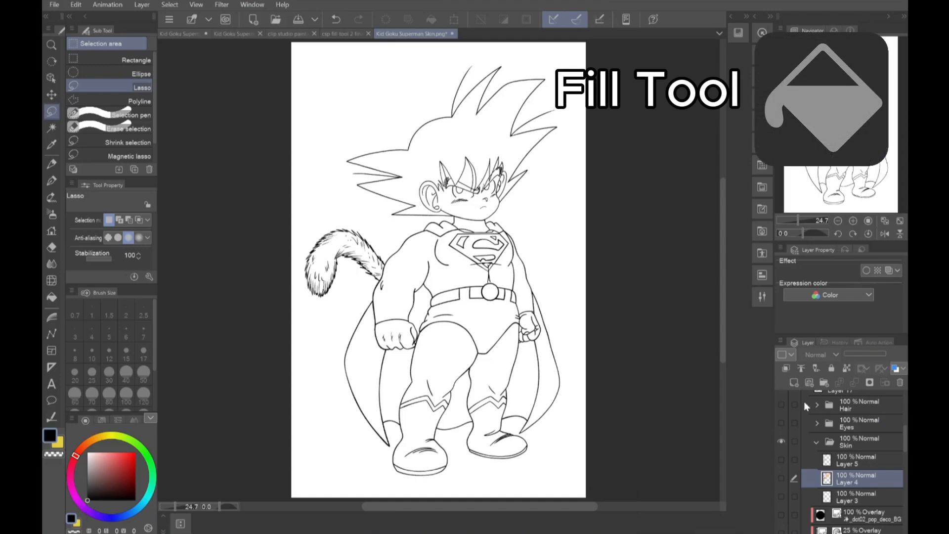
pyautogui.click(794, 382)
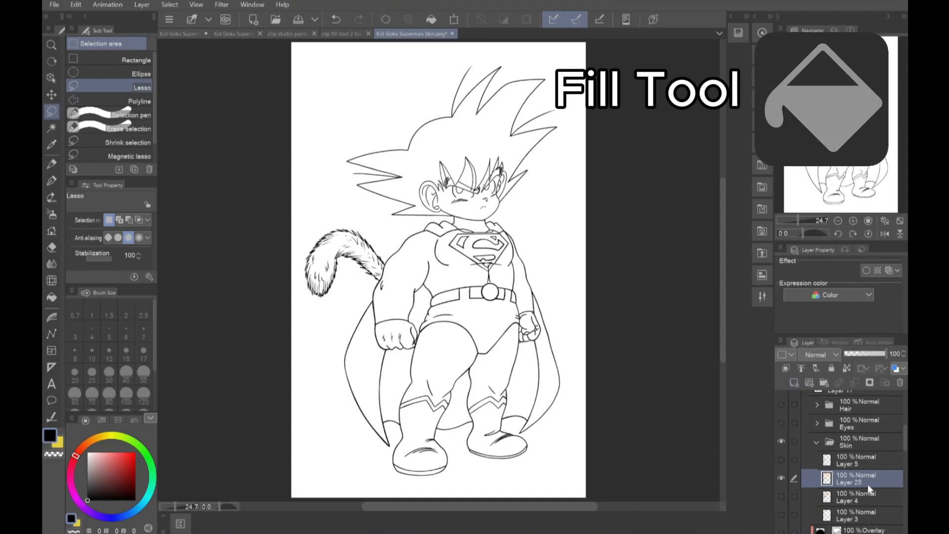
pyautogui.click(52, 297)
pyautogui.click(424, 155)
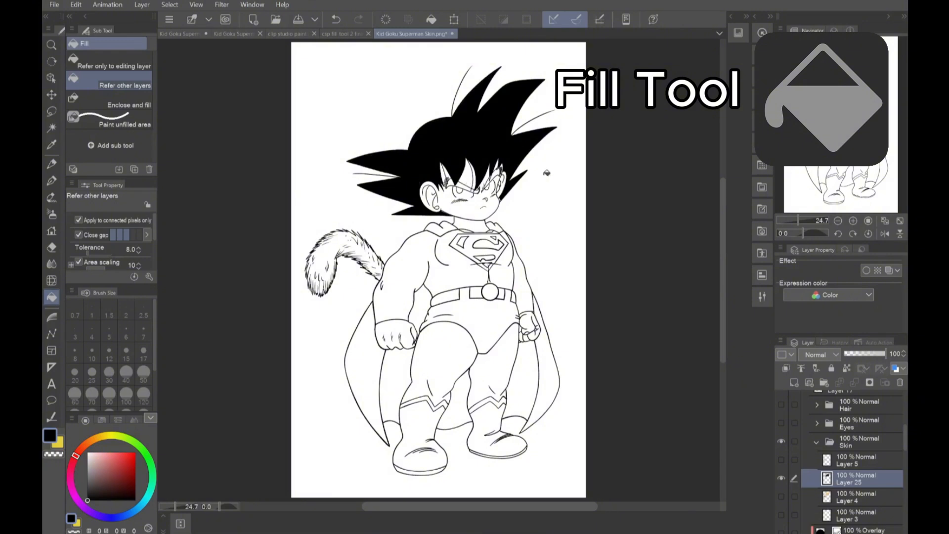
# Fill the eyebrows, the remaining small hair gaps around the face and both pupils with black
pyautogui.scroll(10, 474, 184)
pyautogui.click(305, 238)
pyautogui.click(427, 279)
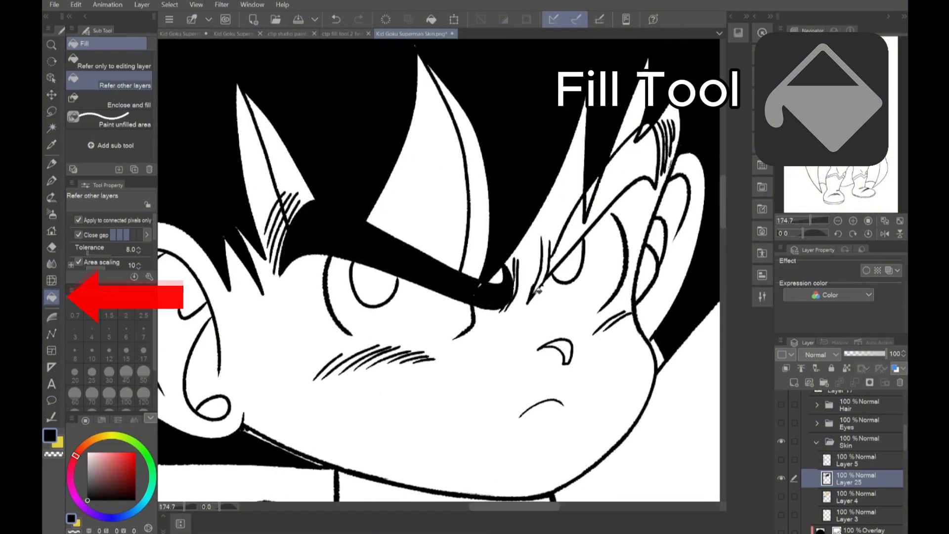
pyautogui.click(624, 167)
pyautogui.click(649, 125)
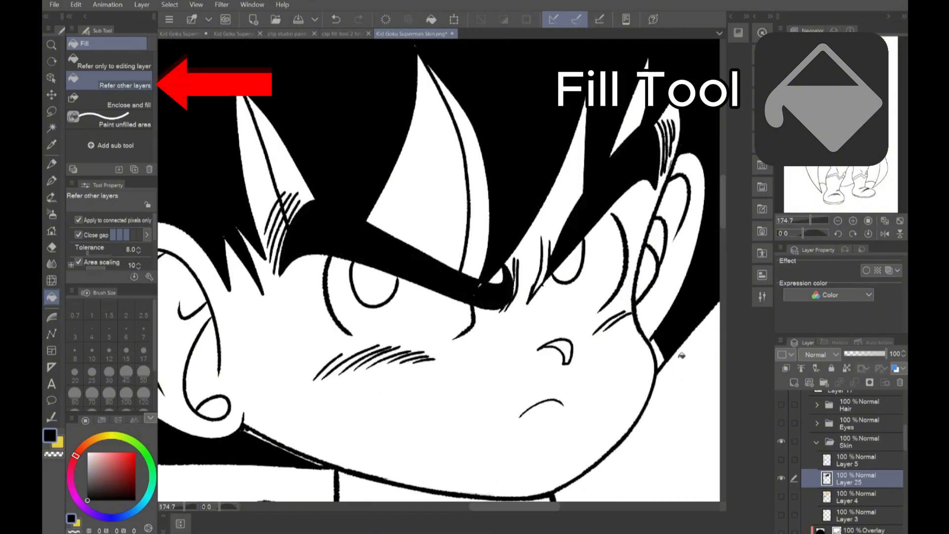
pyautogui.click(661, 353)
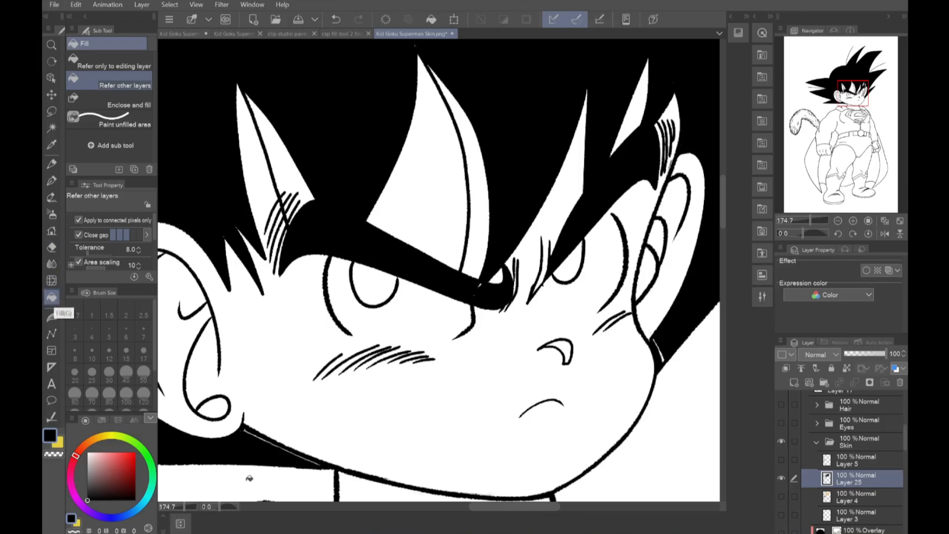
pyautogui.click(375, 280)
pyautogui.click(568, 259)
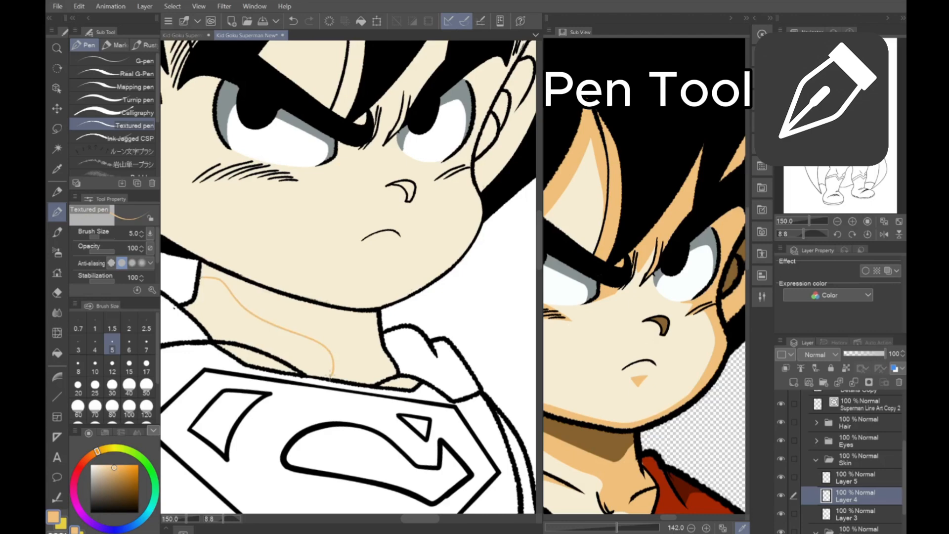
# Shade the neck below the jaw in light orange on Layer 4, undoing a stray stroke and lassoing the leftover area under the chin
pyautogui.scroll(-3, 396, 317)
pyautogui.scroll(4, 400, 312)
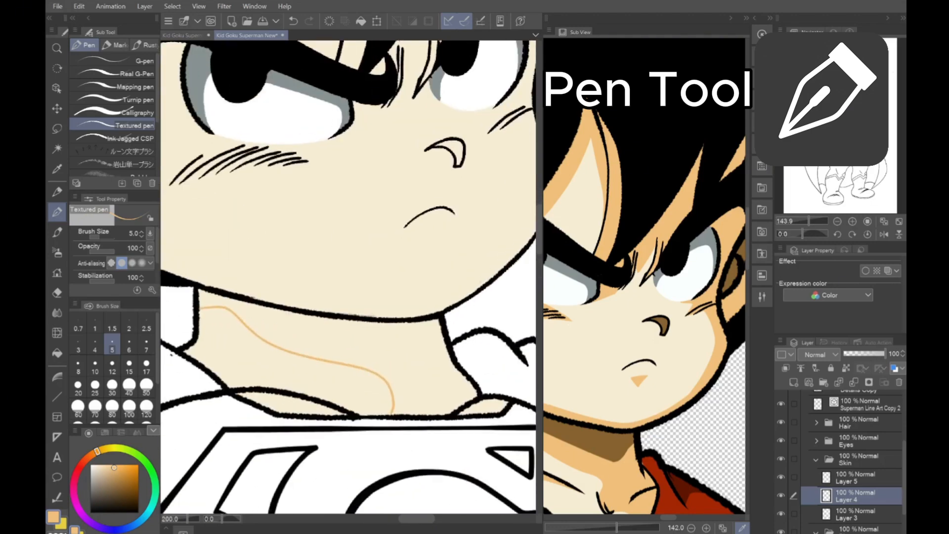
pyautogui.hotkey('ctrl', 'z')
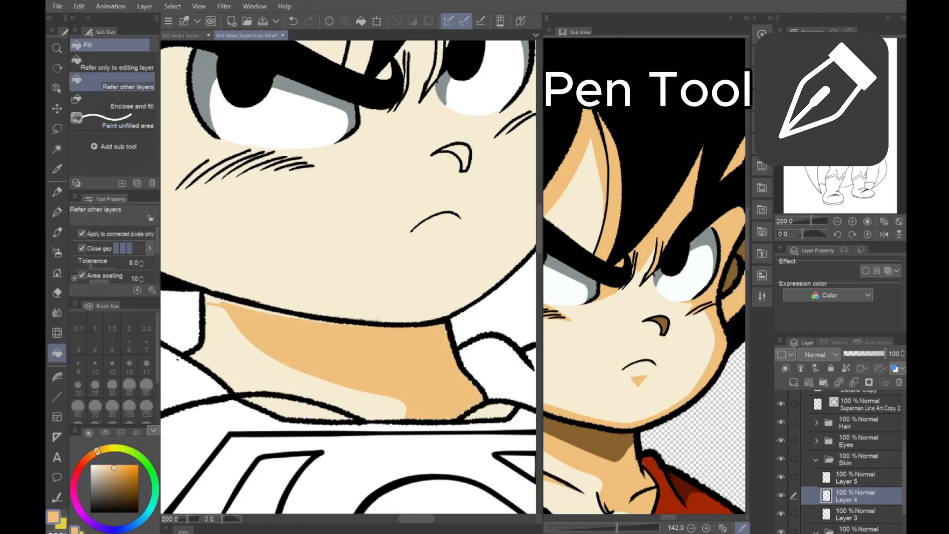
pyautogui.press('m')
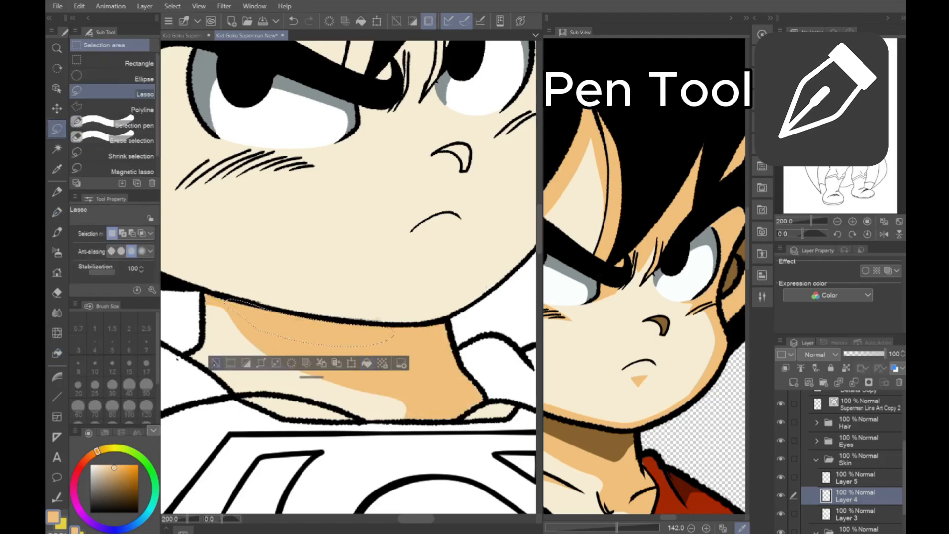
pyautogui.press('g')
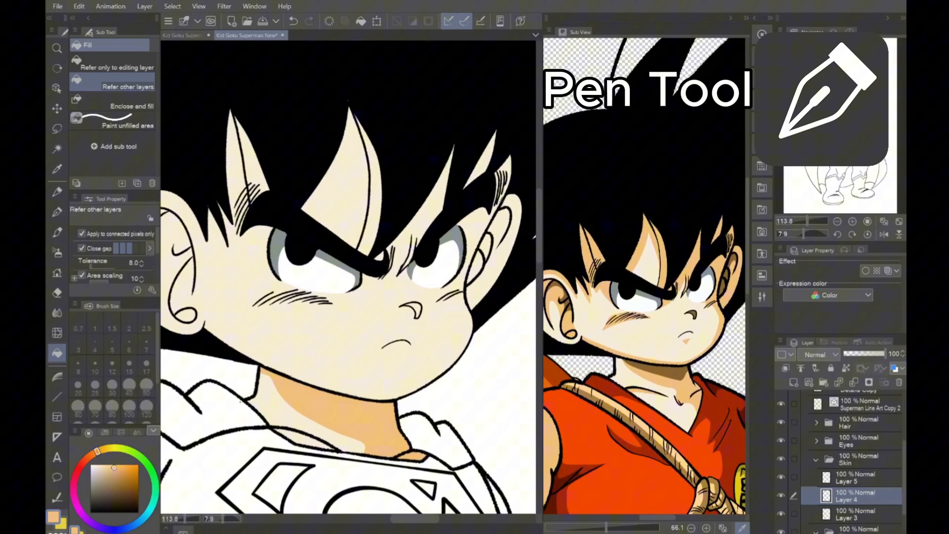
pyautogui.press('p')
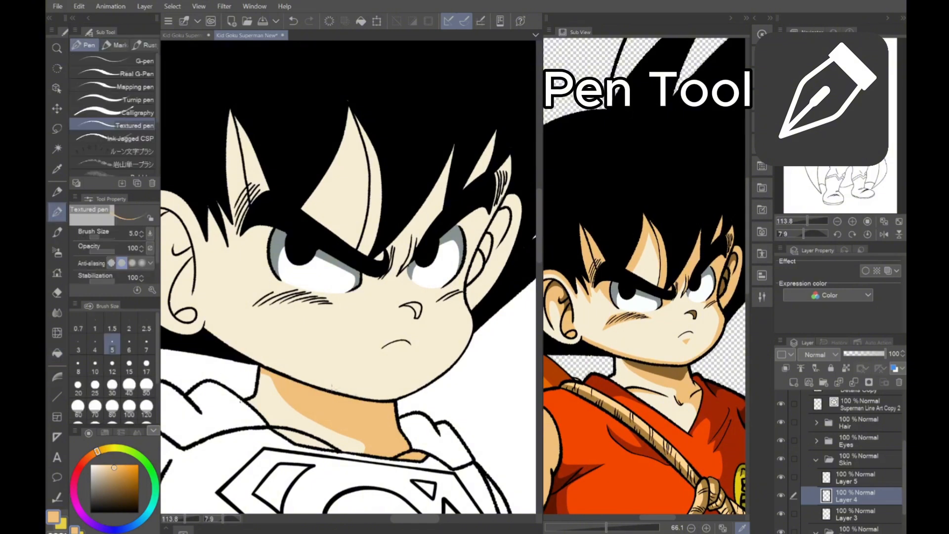
# Outline the light orange shadow along the cheek, far eye and jaw, fill it and lasso the remaining strip beside the jawline
pyautogui.scroll(2, 529, 268)
pyautogui.hotkey('ctrl', 'z')
pyautogui.moveTo(382, 302)
pyautogui.mouseDown()
pyautogui.moveTo(346, 461)
pyautogui.moveTo(264, 498)
pyautogui.mouseUp()
pyautogui.press('g')
pyautogui.click(429, 224)
pyautogui.click(419, 366)
pyautogui.press('m')
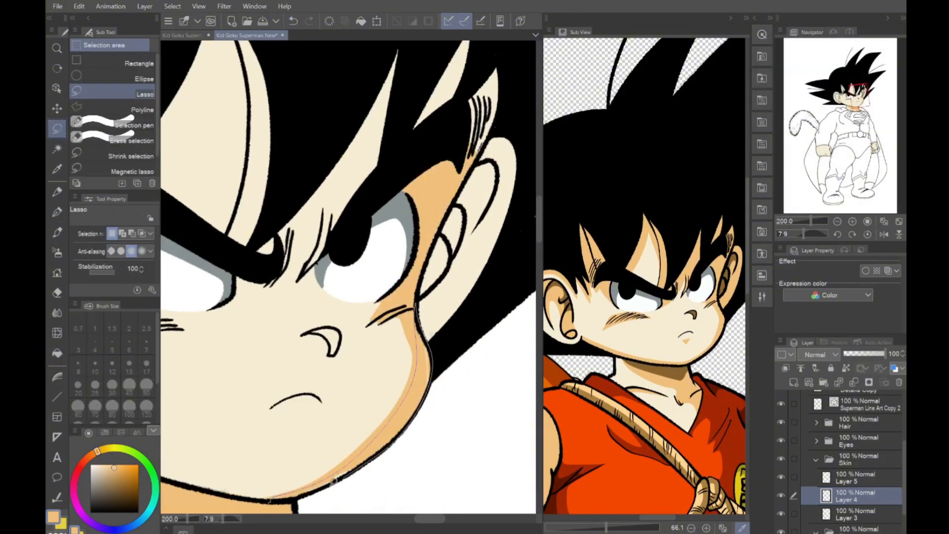
pyautogui.scroll(2, 349, 277)
pyautogui.moveTo(344, 228)
pyautogui.mouseDown()
pyautogui.moveTo(391, 366)
pyautogui.moveTo(316, 465)
pyautogui.mouseUp()
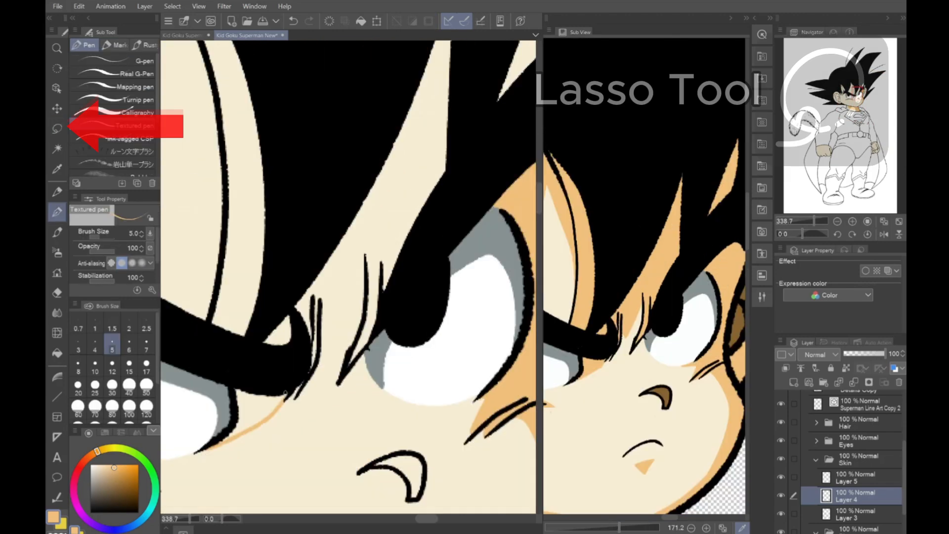
# Outline the shadow between the eyes, redoing a stroke, and fill the brow area, nearby forehead gaps and far ear with light orange
pyautogui.moveTo(361, 283); pyautogui.dragTo(365, 271)
pyautogui.hotkey('ctrl', 'z')
pyautogui.moveTo(317, 372); pyautogui.dragTo(364, 284)
pyautogui.press('g')
pyautogui.click(341, 277)
pyautogui.click(282, 334)
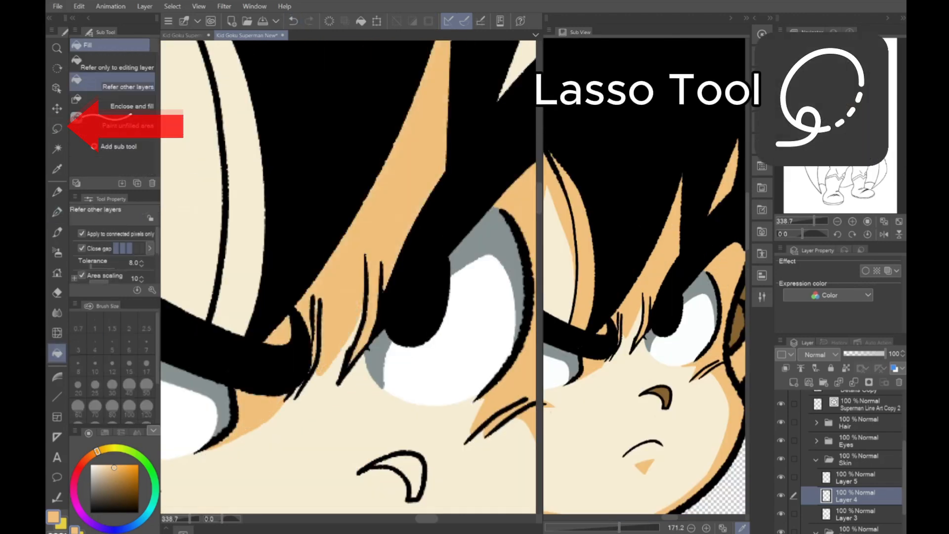
pyautogui.click(250, 403)
pyautogui.scroll(-3, 250, 397)
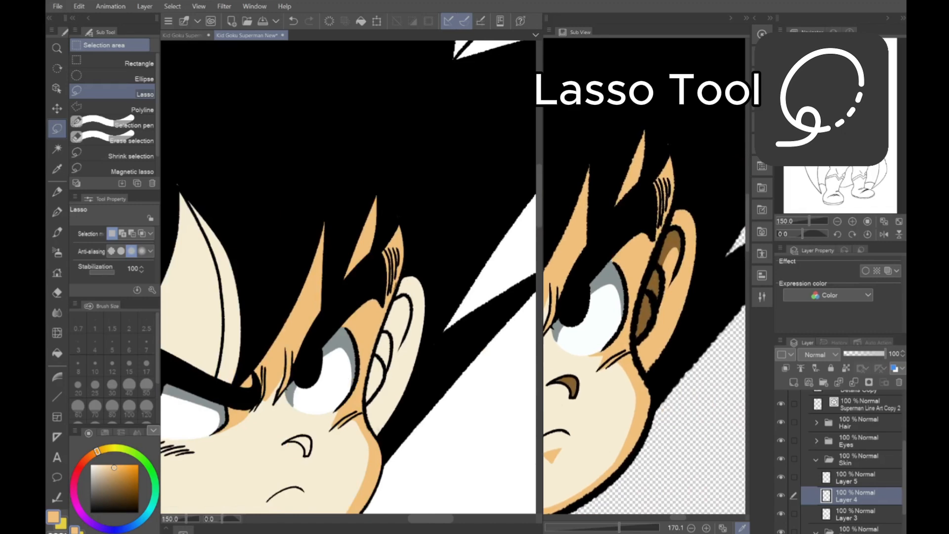
pyautogui.press('g')
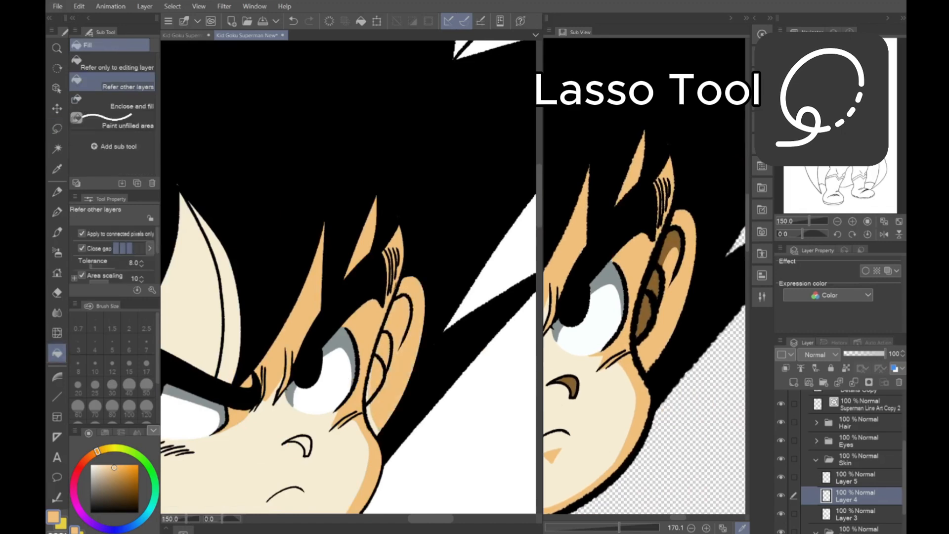
# Lasso the shadow area inside the far ear, fill the selection with the current colour and deselect
pyautogui.press('m')
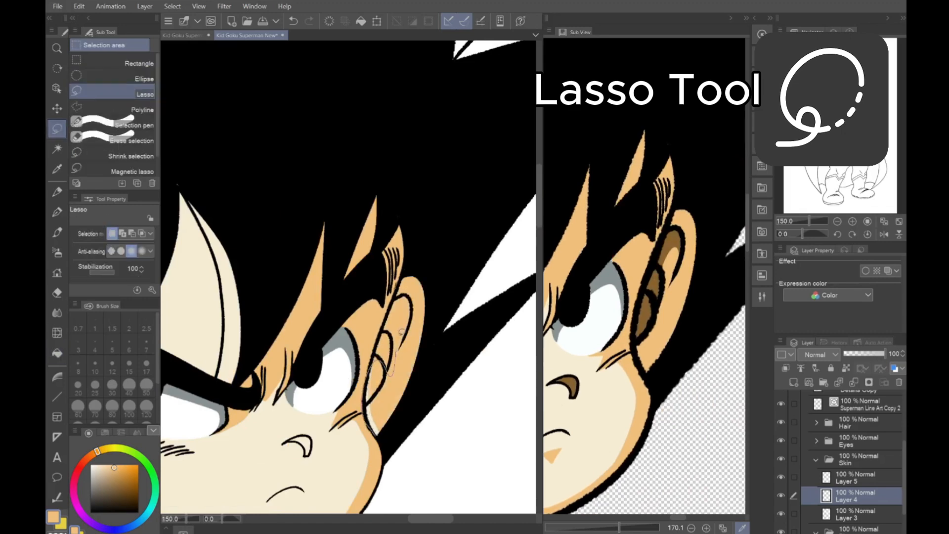
pyautogui.moveTo(380, 434); pyautogui.dragTo(379, 433)
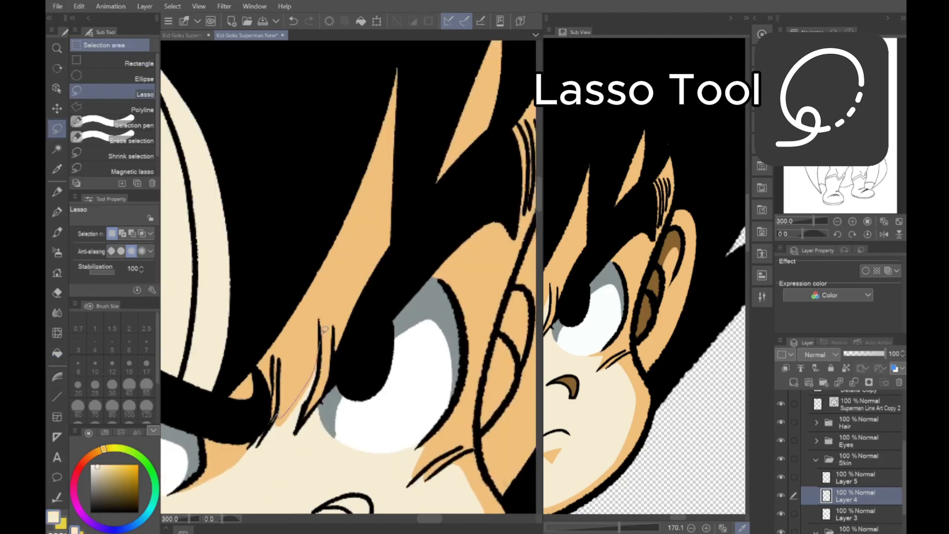
pyautogui.moveTo(324, 329); pyautogui.dragTo(278, 420)
pyautogui.hotkey('alt', 'Delete')
pyautogui.hotkey('ctrl', 'd')
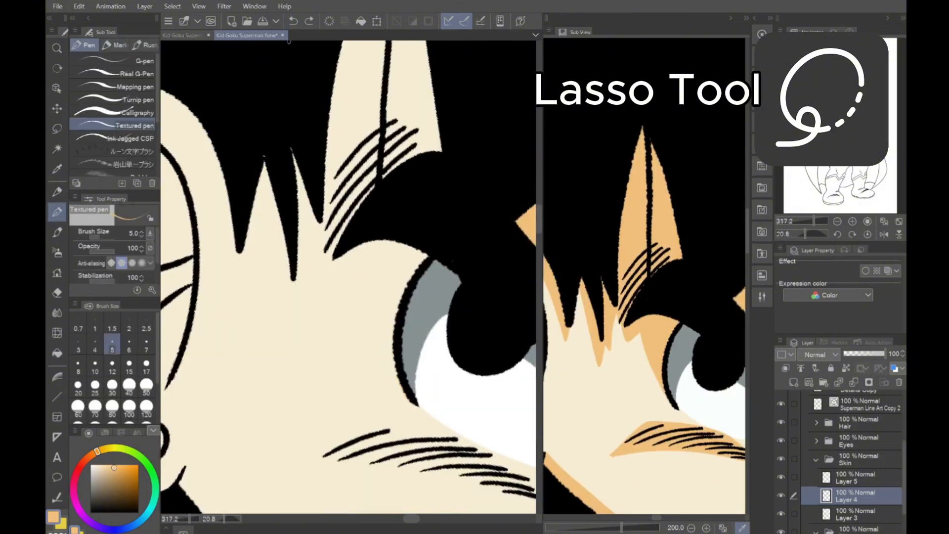
# Outline the light orange shadows on the forehead gap, the near ear and the skin beside the hairline on Layer 4 and fill them
pyautogui.moveTo(347, 297)
pyautogui.mouseDown()
pyautogui.moveTo(324, 259)
pyautogui.moveTo(293, 309)
pyautogui.mouseUp()
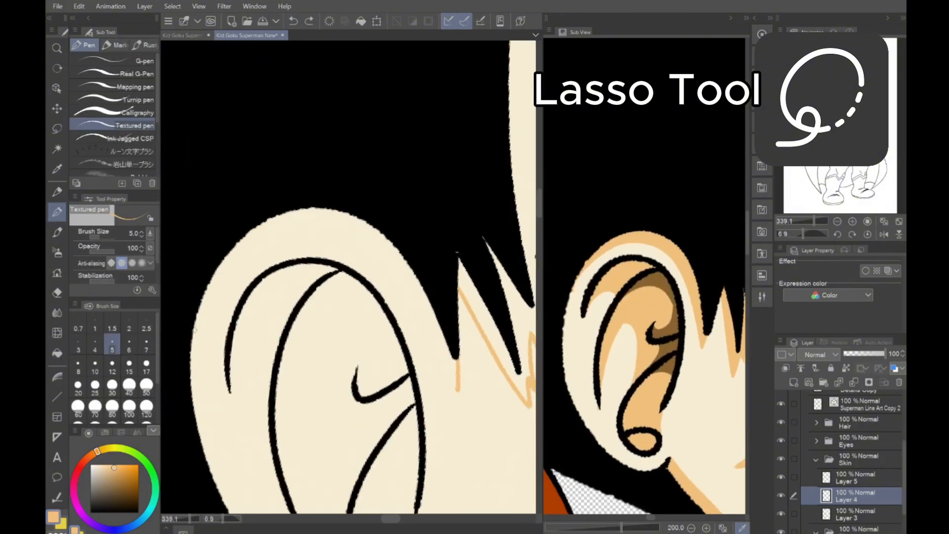
pyautogui.moveTo(200, 304); pyautogui.dragTo(459, 377)
pyautogui.moveTo(290, 403); pyautogui.dragTo(309, 335)
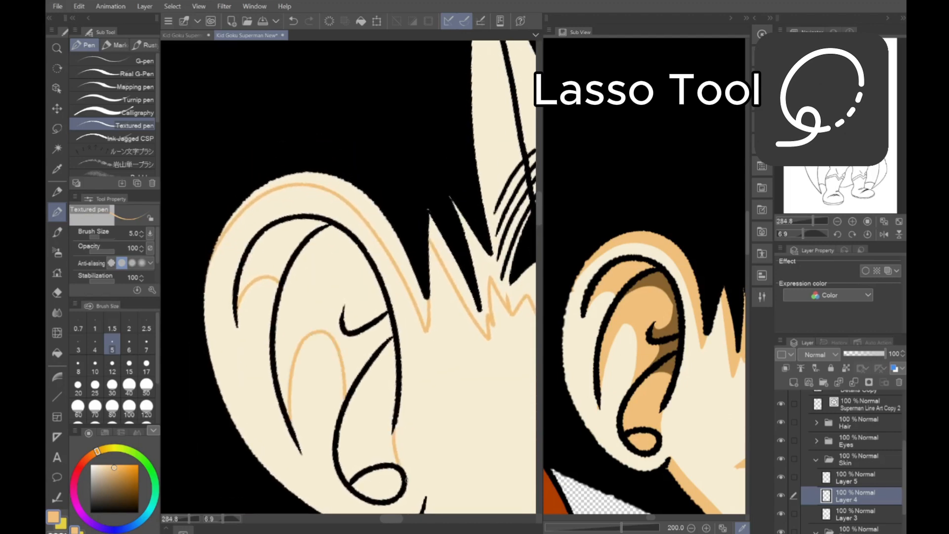
pyautogui.click(286, 403)
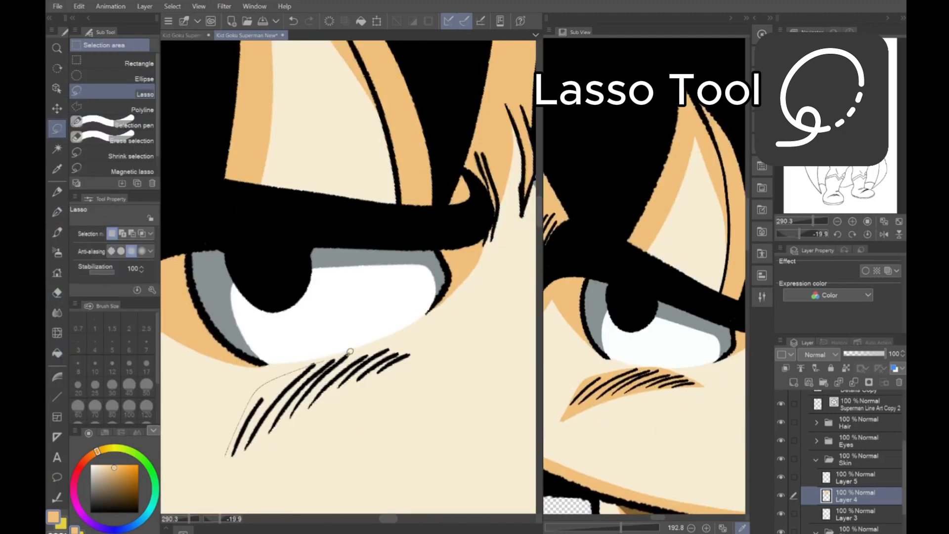
# Lasso the light orange shadow around the lines under the near eye, and select and transform the small triangle below the mouth
pyautogui.moveTo(426, 346); pyautogui.dragTo(224, 461)
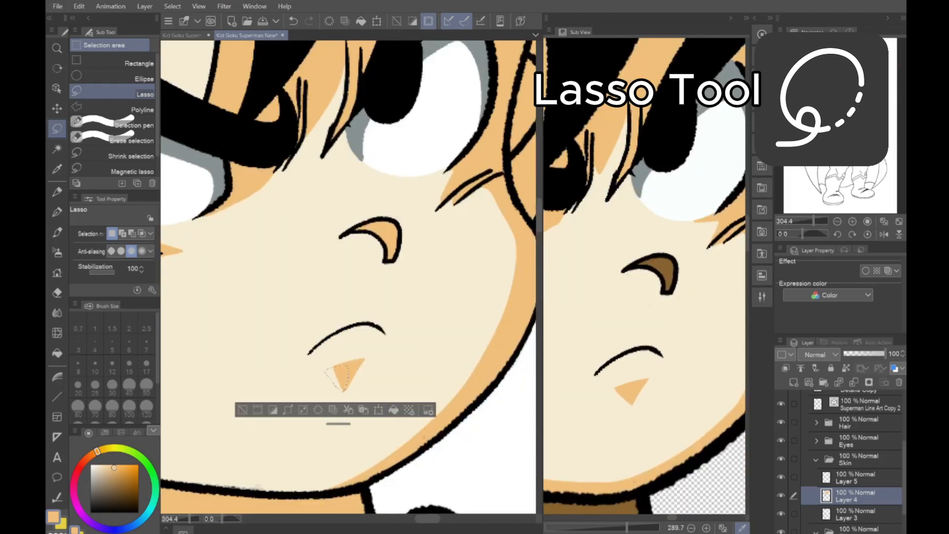
pyautogui.moveTo(323, 368)
pyautogui.mouseDown()
pyautogui.moveTo(365, 359)
pyautogui.moveTo(323, 368)
pyautogui.mouseUp()
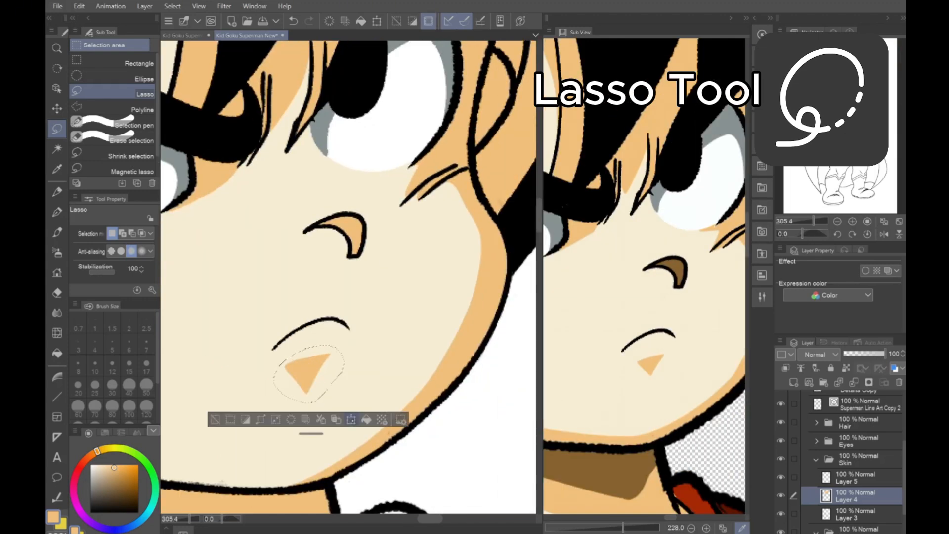
pyautogui.hotkey('ctrl', 't')
pyautogui.press('Return')
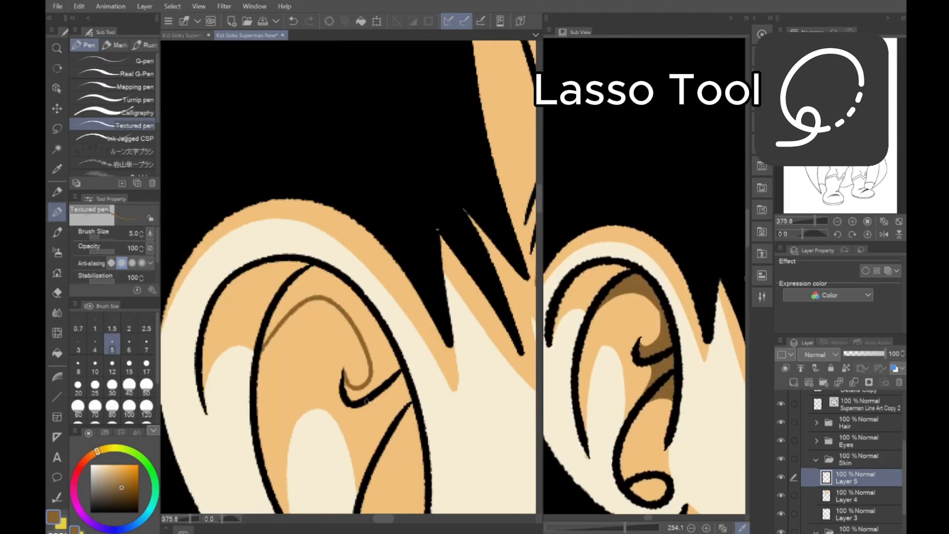
pyautogui.click(57, 128)
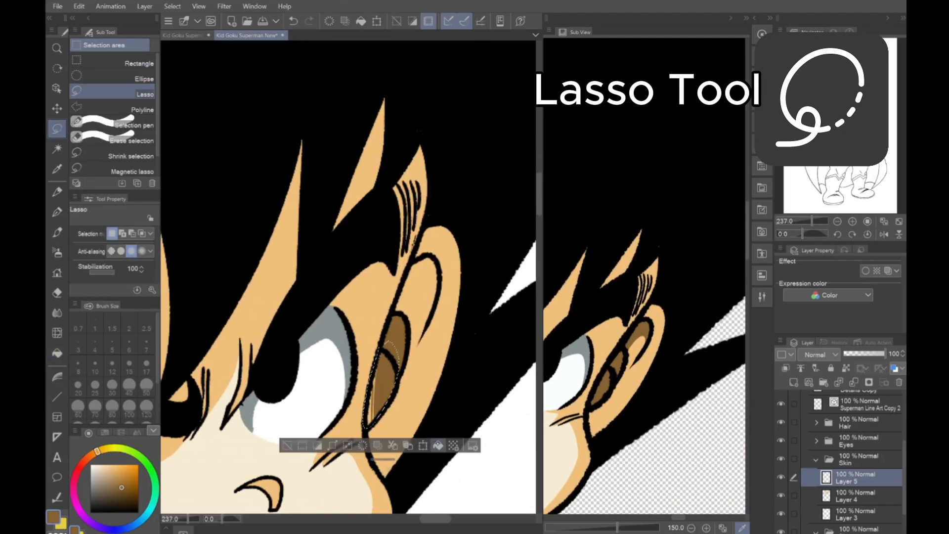
# On Layer 5, shade the inside of the near ear in dark brown and lasso the deeper neck shadow under the jaw
pyautogui.moveTo(404, 311); pyautogui.dragTo(439, 254)
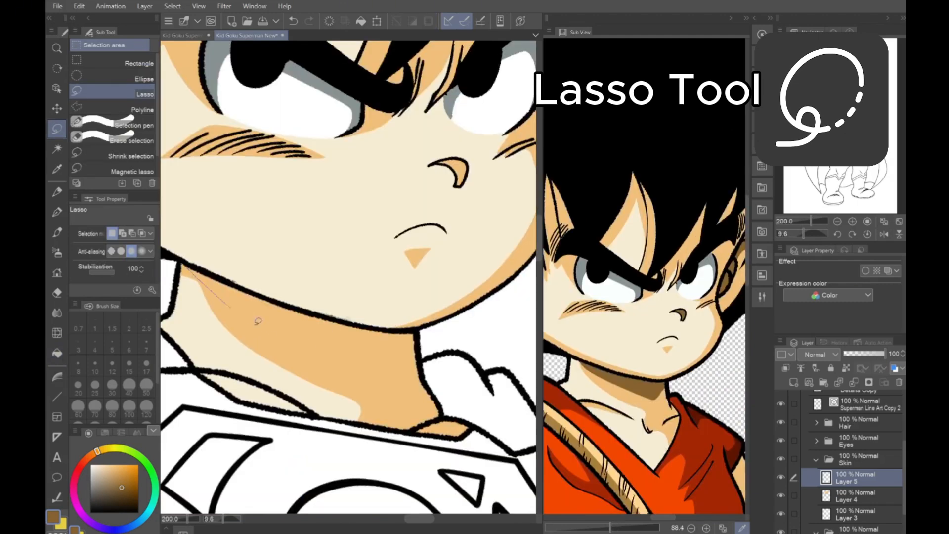
pyautogui.moveTo(262, 341); pyautogui.dragTo(415, 376)
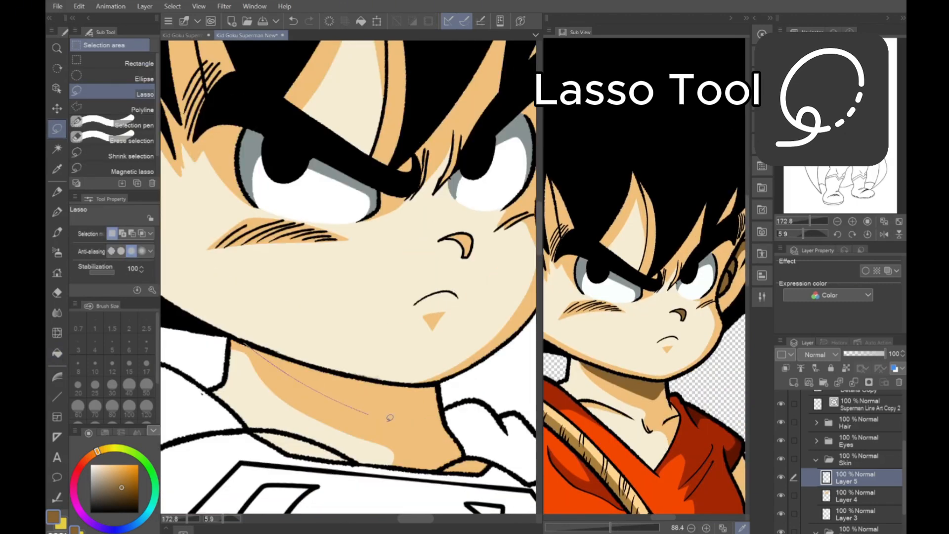
pyautogui.moveTo(438, 395); pyautogui.dragTo(249, 343)
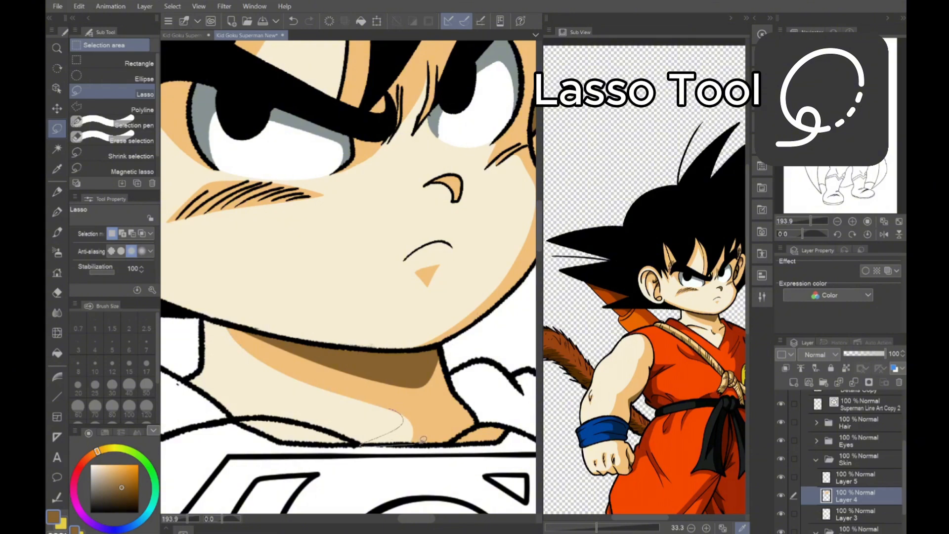
# Outline the light orange shadows on the near fist's thumb side, fingers and knuckles on Layer 4 and fill them
pyautogui.press('p')
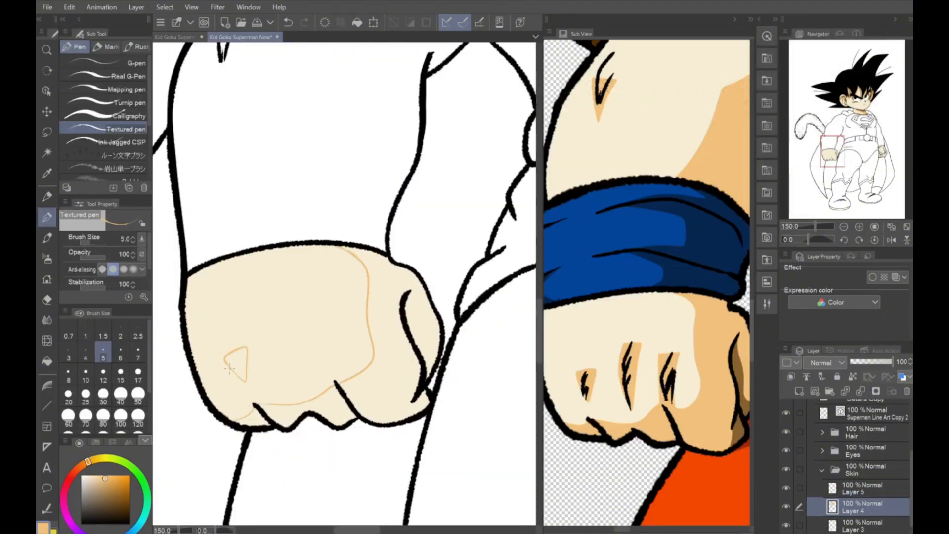
pyautogui.press('m')
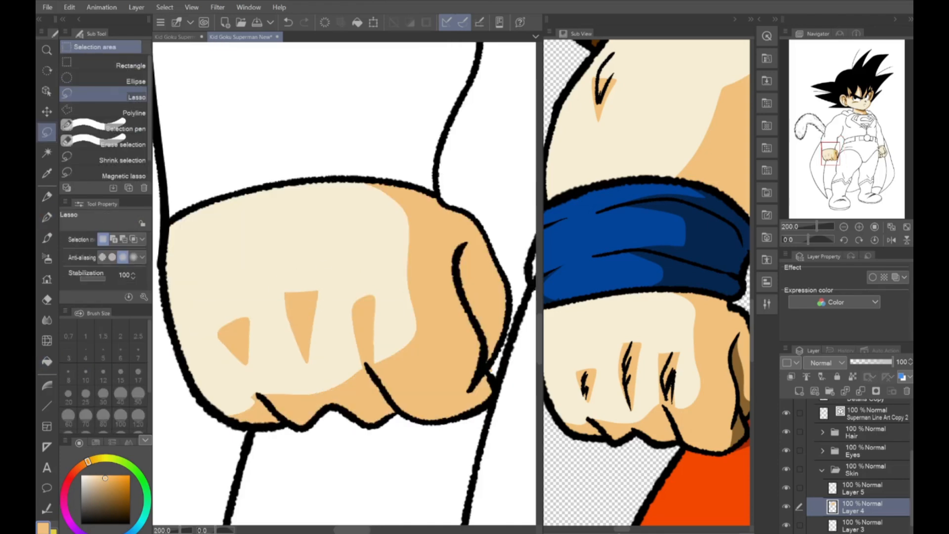
pyautogui.hotkey('ctrl', 't')
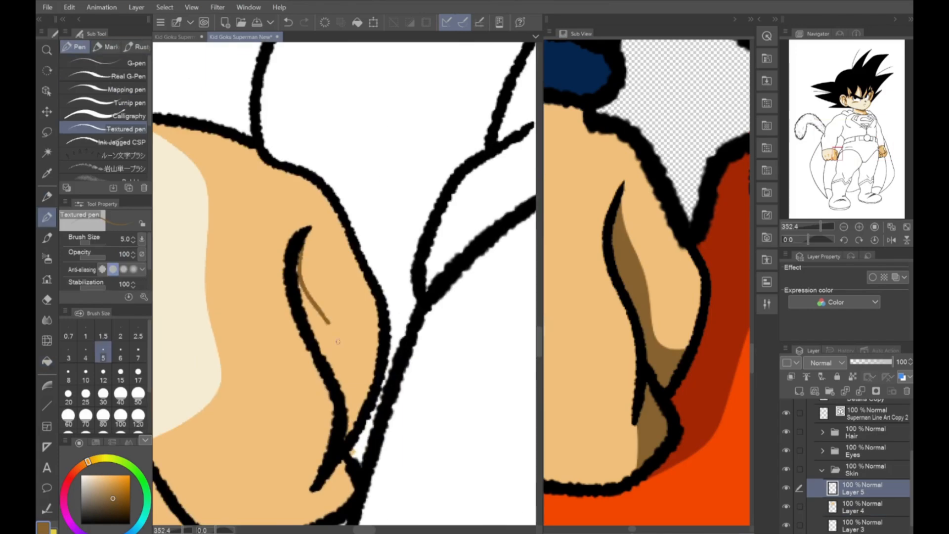
# Outline and fill the dark brown shadows around the near fist's thumb on Layer 5, and lasso the stray patch beside the wrist line
pyautogui.moveTo(371, 240); pyautogui.dragTo(319, 422)
pyautogui.press('g')
pyautogui.click(383, 388)
pyautogui.click(415, 267)
pyautogui.press('m')
pyautogui.moveTo(421, 312); pyautogui.dragTo(414, 317)
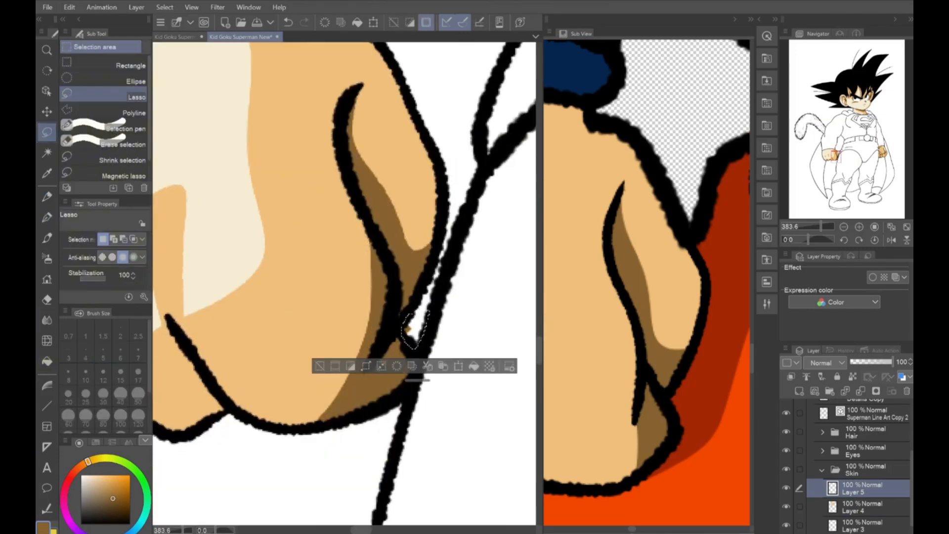
# Clear the selection and, on Layer 4, outline and fill the dark brown shadows on the far fist's thumb and fingers
pyautogui.click(863, 507)
pyautogui.hotkey('ctrl', 'd')
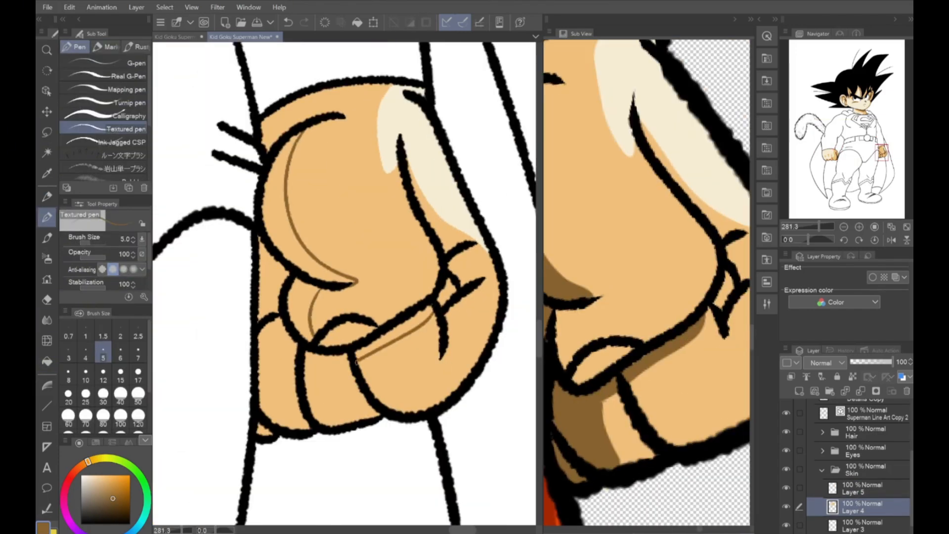
pyautogui.press('g')
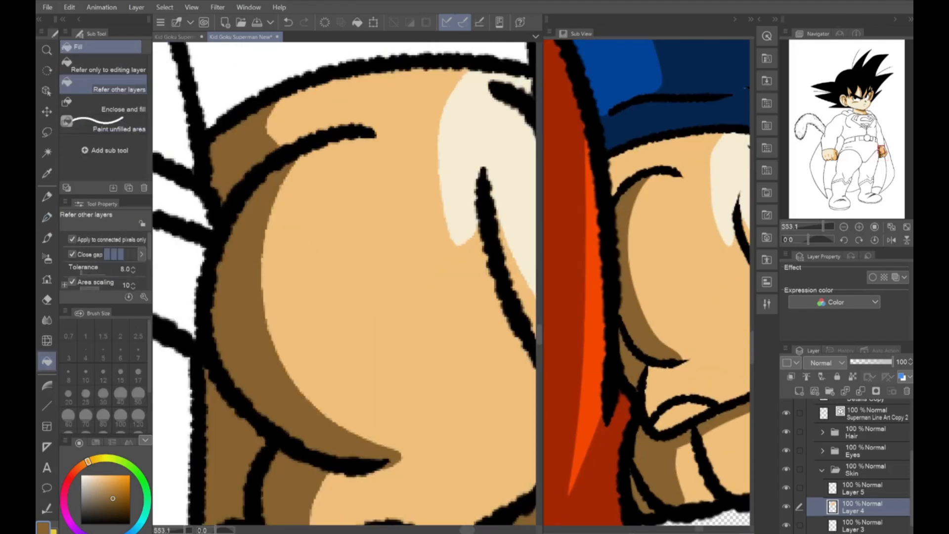
# Outline a jagged dark brown fur shadow along the inner curve of the tail
pyautogui.moveTo(340, 386); pyautogui.dragTo(320, 264)
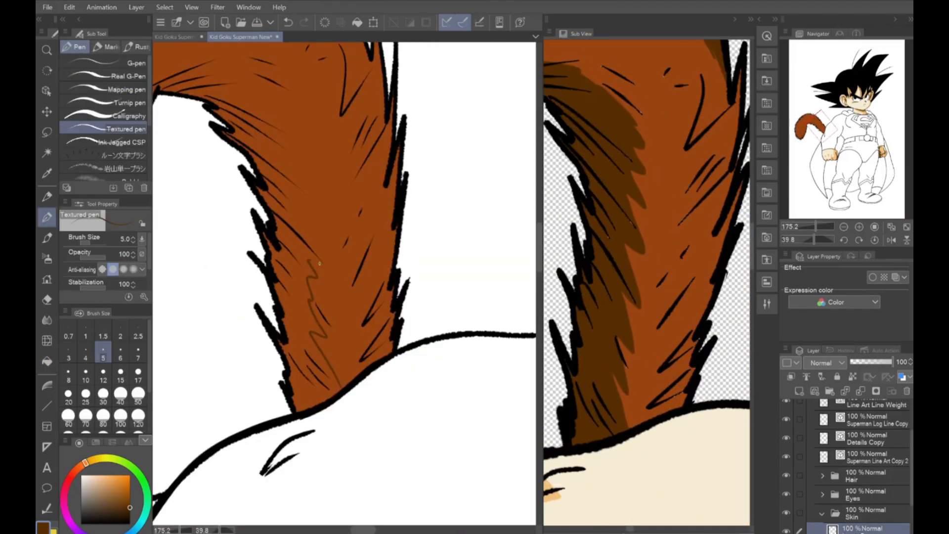
pyautogui.moveTo(274, 153)
pyautogui.mouseDown()
pyautogui.moveTo(325, 171)
pyautogui.moveTo(365, 221)
pyautogui.mouseUp()
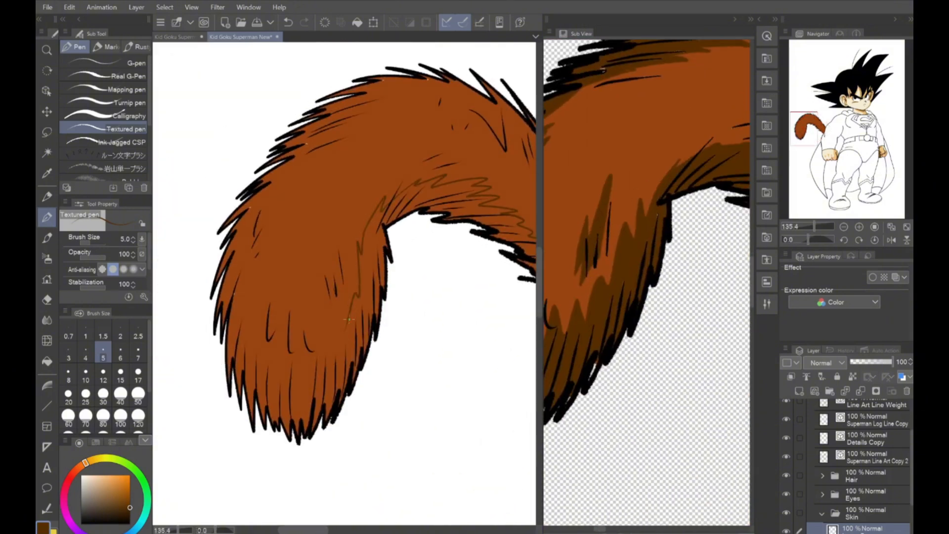
pyautogui.moveTo(349, 320); pyautogui.dragTo(320, 362)
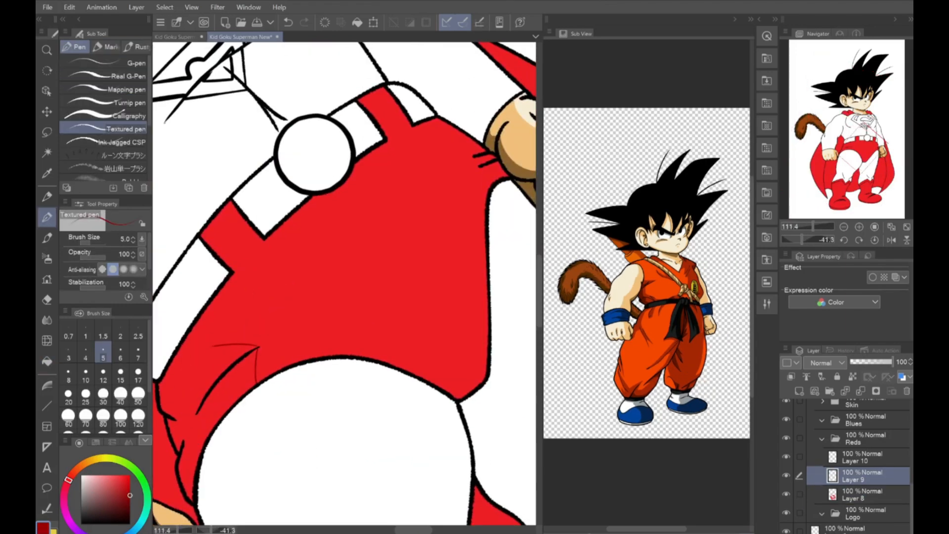
# Outline the dark red shadow around the edge of the red trunks on Layer 9
pyautogui.moveTo(218, 341); pyautogui.dragTo(404, 212)
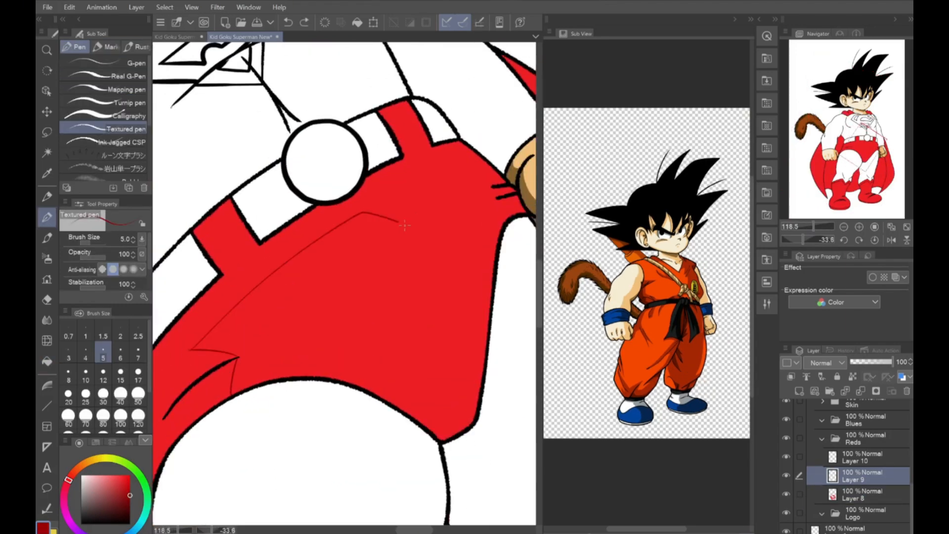
pyautogui.moveTo(442, 226); pyautogui.dragTo(403, 421)
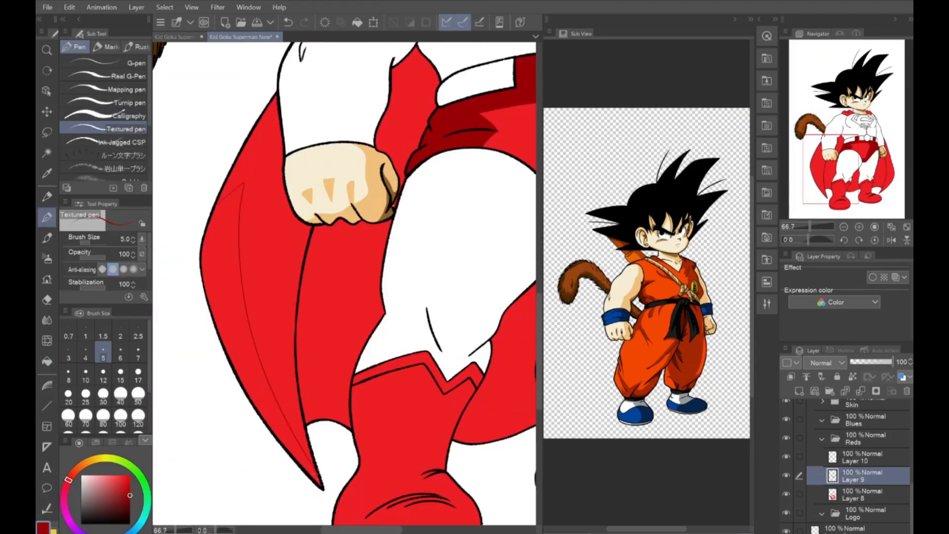
# Outline the dark red shadows along both sides of the cape, undoing a stray stroke, and fill them
pyautogui.moveTo(251, 295)
pyautogui.mouseDown()
pyautogui.moveTo(348, 288)
pyautogui.moveTo(405, 249)
pyautogui.mouseUp()
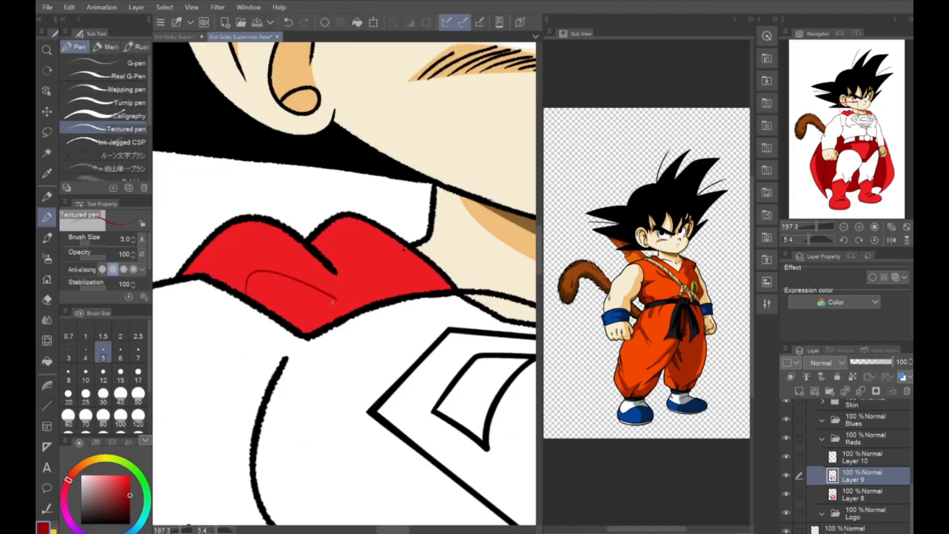
pyautogui.hotkey('ctrl', 'z')
pyautogui.press('g')
pyautogui.click(277, 245)
pyautogui.press('p')
pyautogui.moveTo(341, 210)
pyautogui.mouseDown()
pyautogui.moveTo(412, 247)
pyautogui.moveTo(343, 469)
pyautogui.mouseUp()
pyautogui.press('g')
pyautogui.click(431, 341)
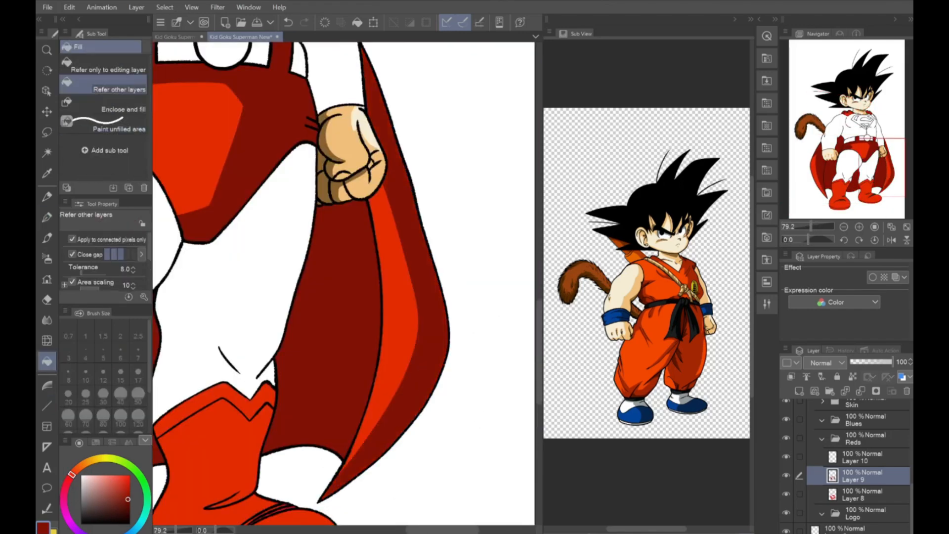
# Choose a slightly brighter dark red and refill the shadows on the cape and trunks with it
pyautogui.click(127, 492)
pyautogui.click(432, 341)
pyautogui.click(336, 296)
pyautogui.click(279, 109)
# Outline the dark red shadow down the far boot and its cuff and fill the enclosed areas
pyautogui.moveTo(314, 218); pyautogui.dragTo(295, 360)
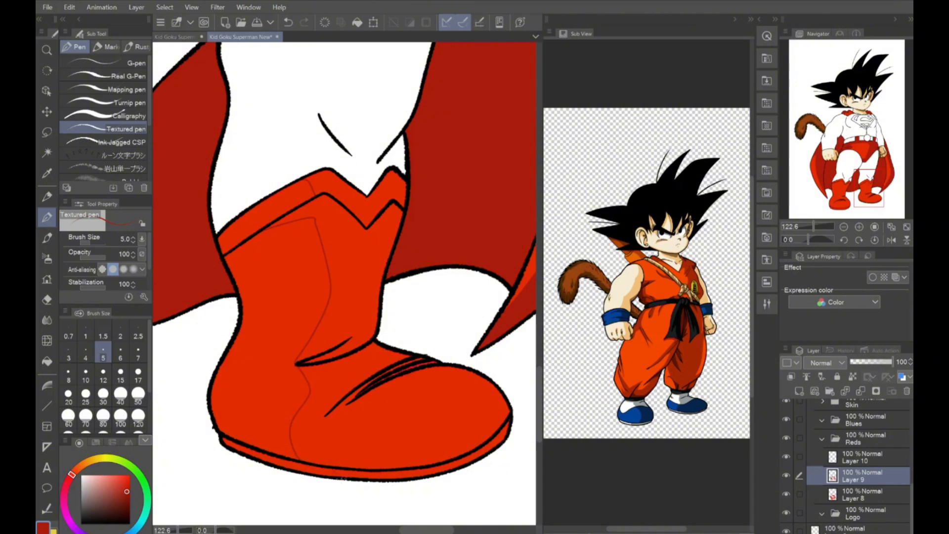
pyautogui.press('g')
pyautogui.click(396, 420)
pyautogui.click(353, 277)
pyautogui.click(343, 193)
# Outline the dark red shadow on the near boot's cuff, shaft and foot, undoing one stroke
pyautogui.press('p')
pyautogui.moveTo(283, 154); pyautogui.dragTo(318, 150)
pyautogui.moveTo(265, 187); pyautogui.dragTo(314, 169)
pyautogui.click(288, 22)
pyautogui.moveTo(351, 220)
pyautogui.mouseDown()
pyautogui.moveTo(347, 291)
pyautogui.moveTo(289, 371)
pyautogui.mouseUp()
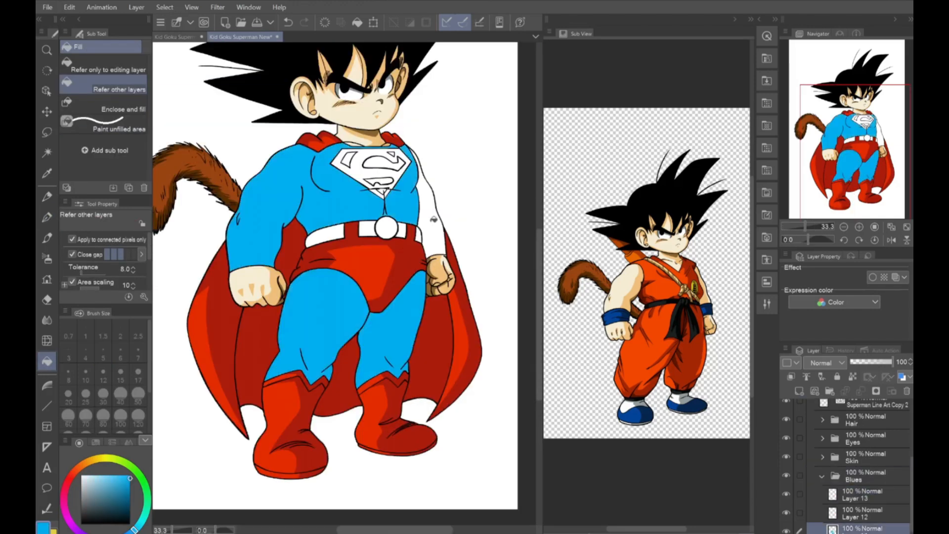
# Fill the suit's sleeves, torso and legs with flat bright blue in the Blues folder
pyautogui.click(386, 189)
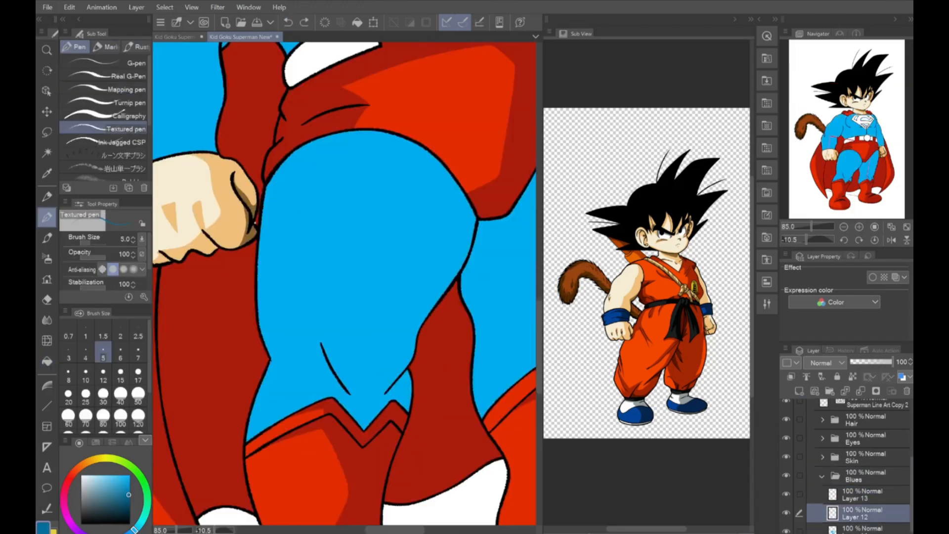
# Outline the darker blue shadows on the near thigh and around the knee on Layer 12
pyautogui.moveTo(322, 345); pyautogui.dragTo(354, 171)
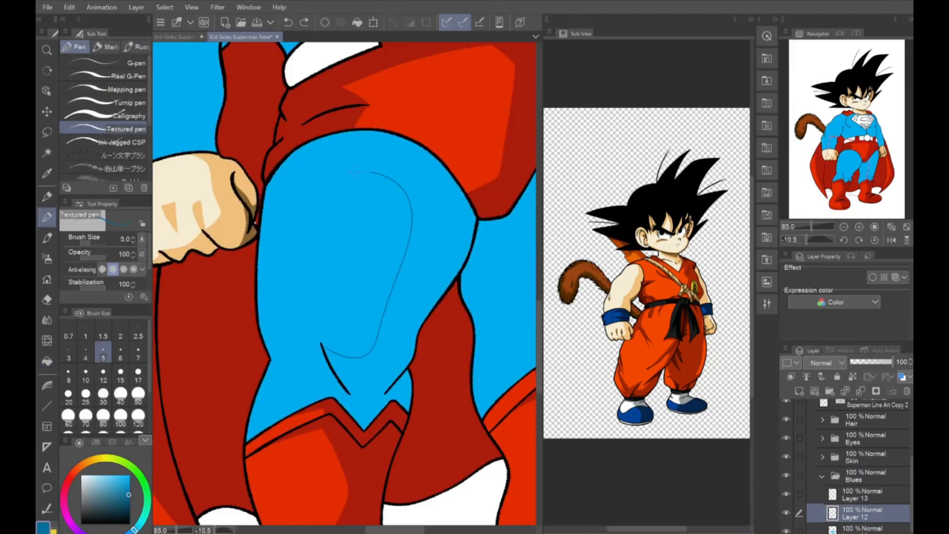
pyautogui.moveTo(265, 371); pyautogui.dragTo(320, 398)
pyautogui.scroll(3, 316, 346)
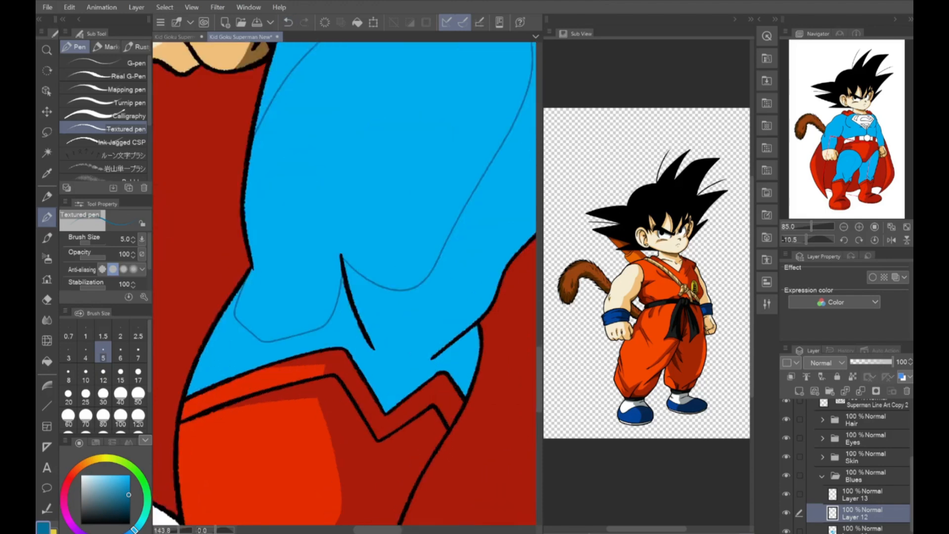
pyautogui.moveTo(229, 316)
pyautogui.mouseDown()
pyautogui.moveTo(348, 321)
pyautogui.moveTo(398, 365)
pyautogui.mouseUp()
# Outline the darker blue shadows on the far leg and fill the leg shadows
pyautogui.moveTo(243, 197); pyautogui.dragTo(301, 409)
pyautogui.scroll(-1, 344, 284)
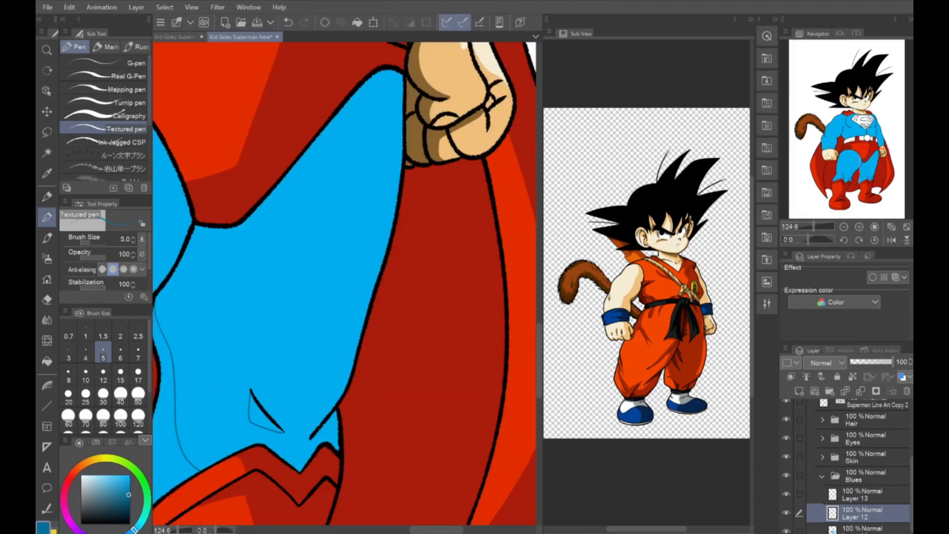
pyautogui.moveTo(341, 382); pyautogui.dragTo(317, 427)
pyautogui.scroll(-4, 341, 297)
pyautogui.press('g')
pyautogui.click(318, 279)
# Outline the darker blue shadows across the lower torso and chest around the emblem
pyautogui.press('p')
pyautogui.scroll(3, 341, 223)
pyautogui.moveTo(284, 331)
pyautogui.mouseDown()
pyautogui.moveTo(386, 237)
pyautogui.moveTo(370, 350)
pyautogui.mouseUp()
pyautogui.scroll(3, 385, 239)
pyautogui.scroll(2, 401, 243)
pyautogui.scroll(-5, 346, 297)
pyautogui.moveTo(399, 287); pyautogui.dragTo(377, 429)
pyautogui.scroll(5, 306, 297)
pyautogui.moveTo(269, 213)
pyautogui.mouseDown()
pyautogui.moveTo(276, 388)
pyautogui.moveTo(270, 225)
pyautogui.mouseUp()
pyautogui.scroll(-3, 296, 292)
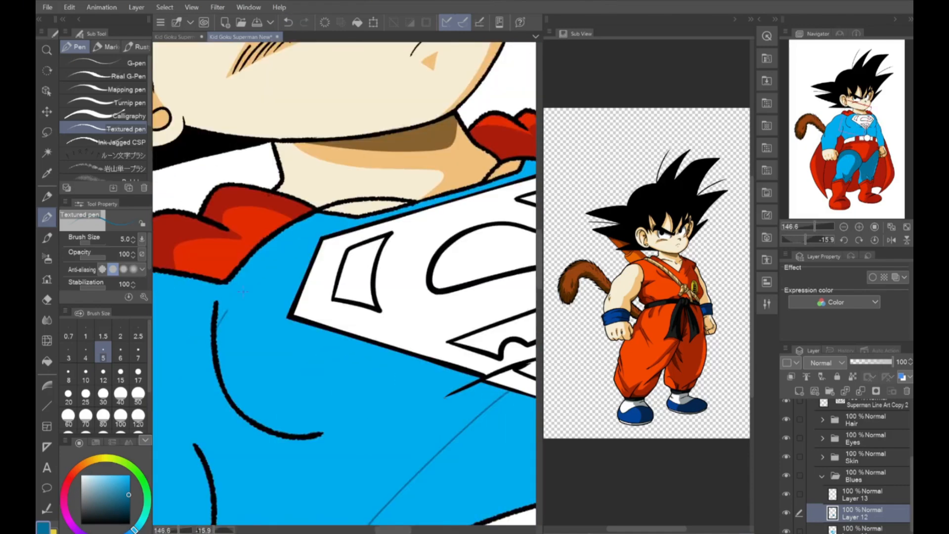
# Outline the darker blue shadows on the chest and near shoulder, redoing one stroke, and fill the near arm's shadow
pyautogui.moveTo(299, 474); pyautogui.dragTo(389, 354)
pyautogui.scroll(-2, 341, 284)
pyautogui.moveTo(218, 184)
pyautogui.mouseDown()
pyautogui.moveTo(323, 334)
pyautogui.moveTo(342, 477)
pyautogui.mouseUp()
pyautogui.hotkey('ctrl', 'z')
pyautogui.moveTo(306, 151); pyautogui.dragTo(349, 205)
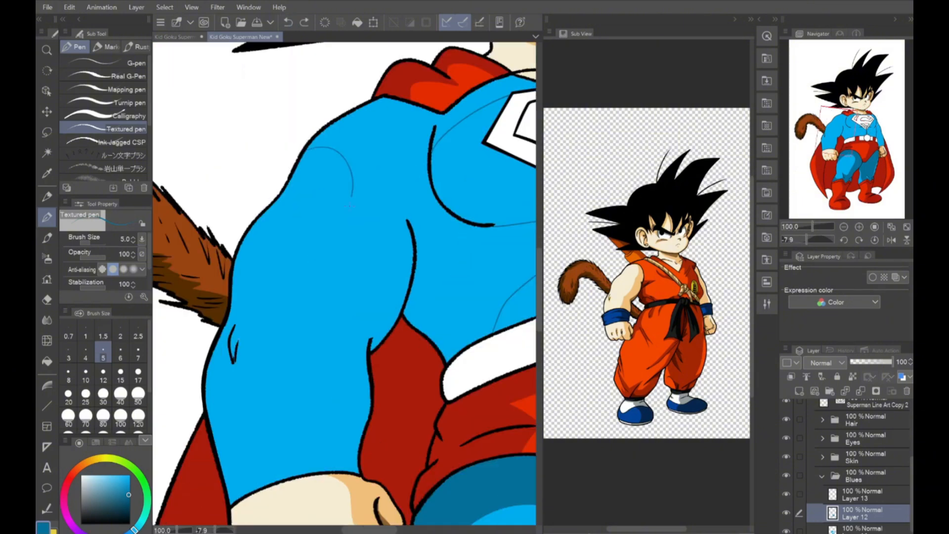
pyautogui.click(378, 247)
pyautogui.scroll(-2, 341, 284)
# On Layer 10 in the Reds folder, outline the deepest maroon shadows on the inner cape folds and fill them
pyautogui.click(821, 477)
pyautogui.click(822, 494)
pyautogui.click(863, 513)
pyautogui.click(47, 217)
pyautogui.moveTo(187, 388); pyautogui.dragTo(247, 256)
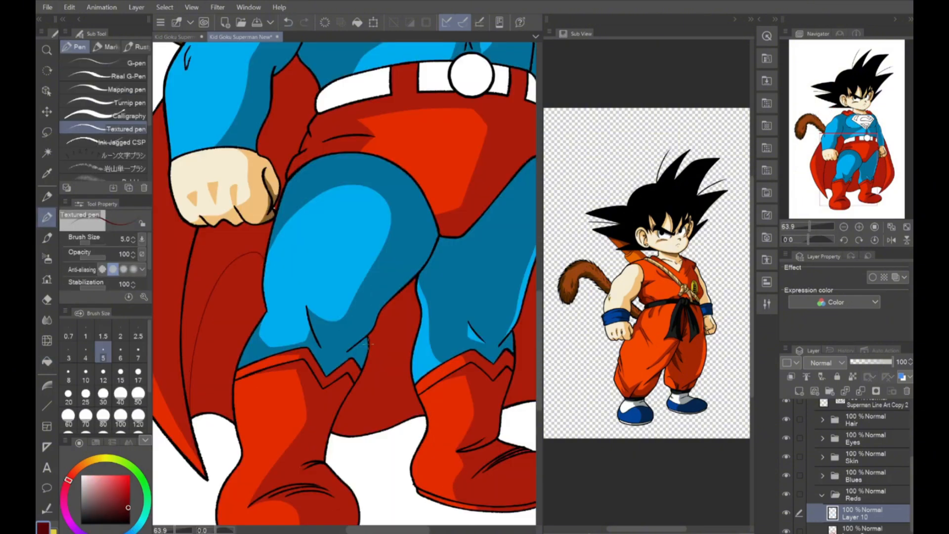
pyautogui.moveTo(368, 344); pyautogui.dragTo(411, 345)
pyautogui.moveTo(395, 253); pyautogui.dragTo(321, 292)
pyautogui.click(47, 362)
pyautogui.click(378, 237)
pyautogui.scroll(-3, 341, 284)
# On Layer 9, choose a darker red and fill the remaining inner cape areas behind the legs
pyautogui.click(863, 529)
pyautogui.click(250, 377)
pyautogui.click(128, 495)
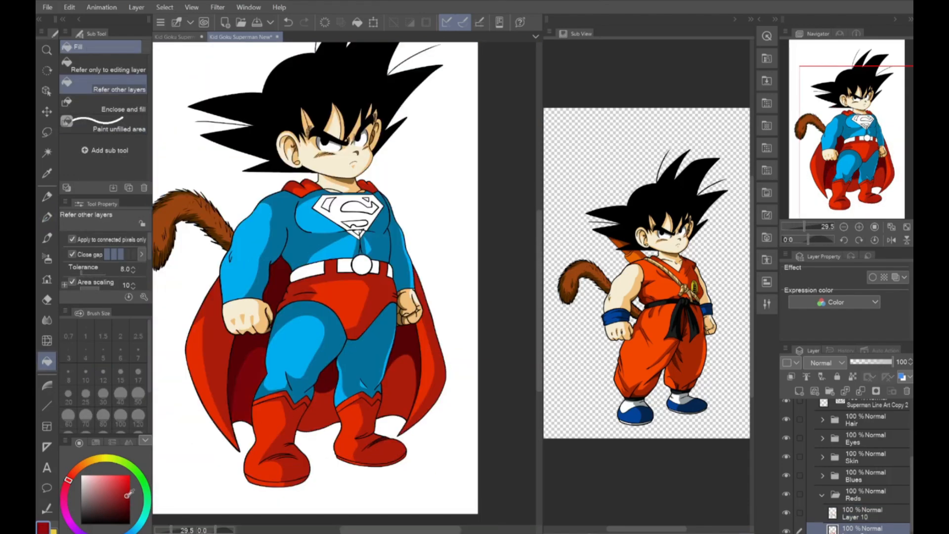
pyautogui.click(404, 381)
pyautogui.click(318, 415)
# On Layer 14 in the Logo folder, fill the belt and emblem shapes with yellow and the emblem's background with the trunks' red
pyautogui.click(863, 513)
pyautogui.click(125, 483)
pyautogui.scroll(3, 341, 284)
pyautogui.click(233, 303)
pyautogui.click(275, 169)
pyautogui.click(334, 174)
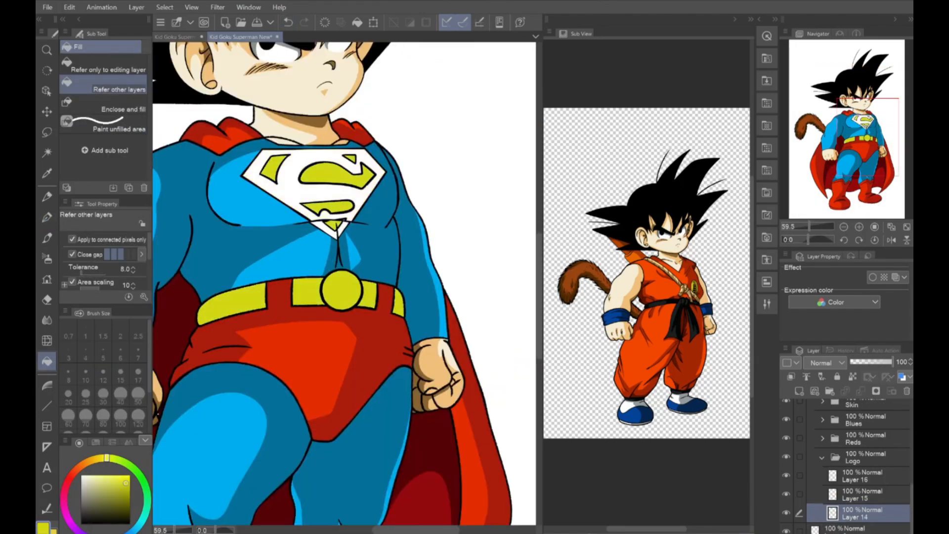
pyautogui.keyDown('alt'); pyautogui.click(307, 341); pyautogui.keyUp('alt')
pyautogui.click(291, 173)
# On Layer 15, choose a dark olive yellow and outline shadows on the belt segments, undoing the last stroke
pyautogui.click(863, 495)
pyautogui.press('p')
pyautogui.click(127, 497)
pyautogui.scroll(5, 237, 301)
pyautogui.moveTo(251, 234); pyautogui.dragTo(244, 269)
pyautogui.moveTo(503, 202); pyautogui.dragTo(441, 218)
pyautogui.click(289, 22)
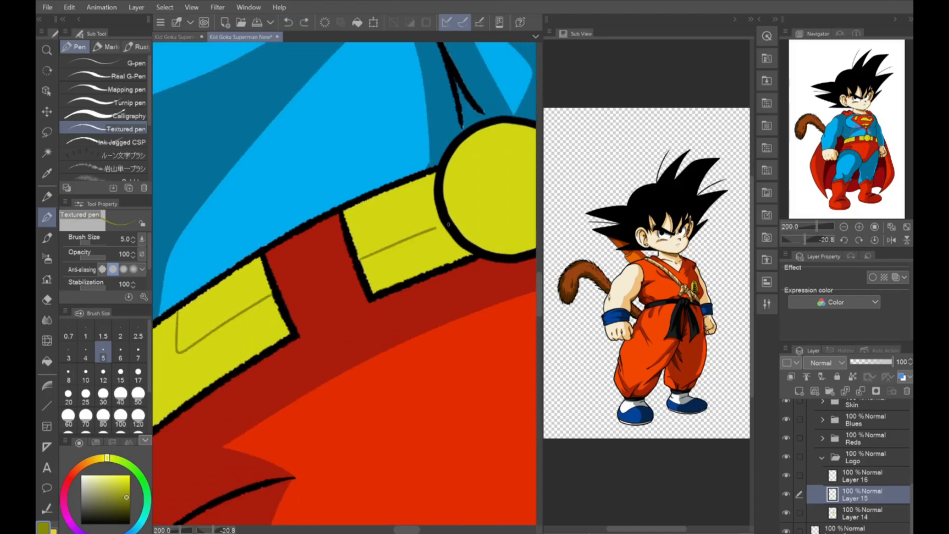
# Outline the olive yellow shadow on the round belt buckle, undoing a stray stroke, and fill the buckle and belt shadows
pyautogui.scroll(3, 445, 222)
pyautogui.moveTo(222, 183); pyautogui.dragTo(375, 346)
pyautogui.click(289, 22)
pyautogui.press('g')
pyautogui.click(396, 222)
pyautogui.click(464, 207)
pyautogui.scroll(-4, 322, 296)
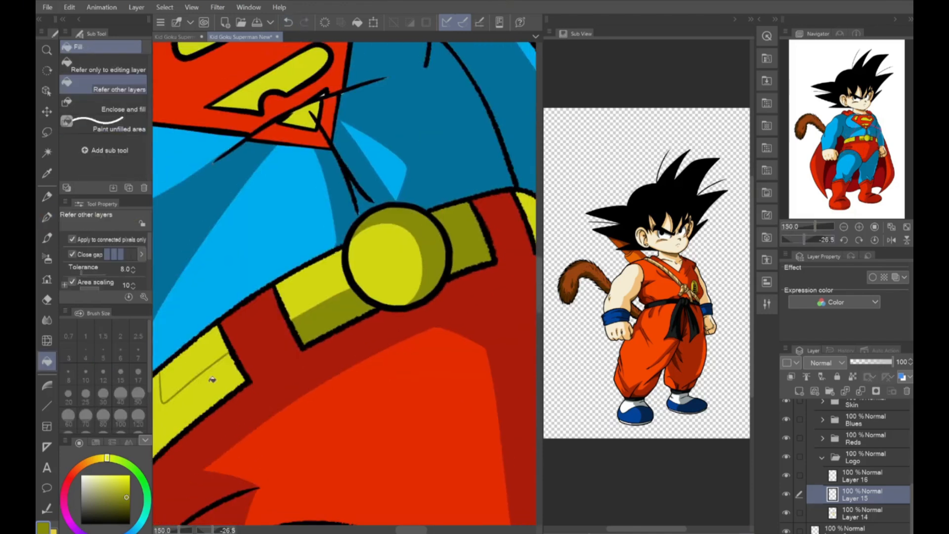
# Outline the olive yellow shadows along the upper edges of the emblem's S and side shapes and fill them
pyautogui.press('p')
pyautogui.scroll(3, 237, 346)
pyautogui.moveTo(253, 311); pyautogui.dragTo(271, 395)
pyautogui.scroll(-3, 282, 351)
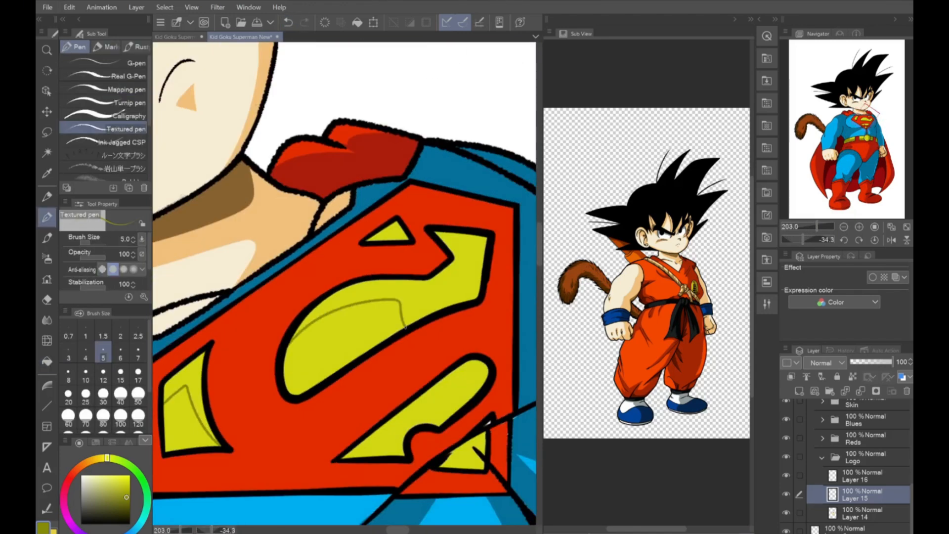
pyautogui.press('g')
pyautogui.click(193, 371)
pyautogui.click(365, 292)
pyautogui.click(467, 378)
# Outline dark red shadows on the emblem's red background around the S and along its edges on Layer 15, and fill them
pyautogui.press('p')
pyautogui.scroll(3, 238, 346)
pyautogui.moveTo(249, 279); pyautogui.dragTo(183, 390)
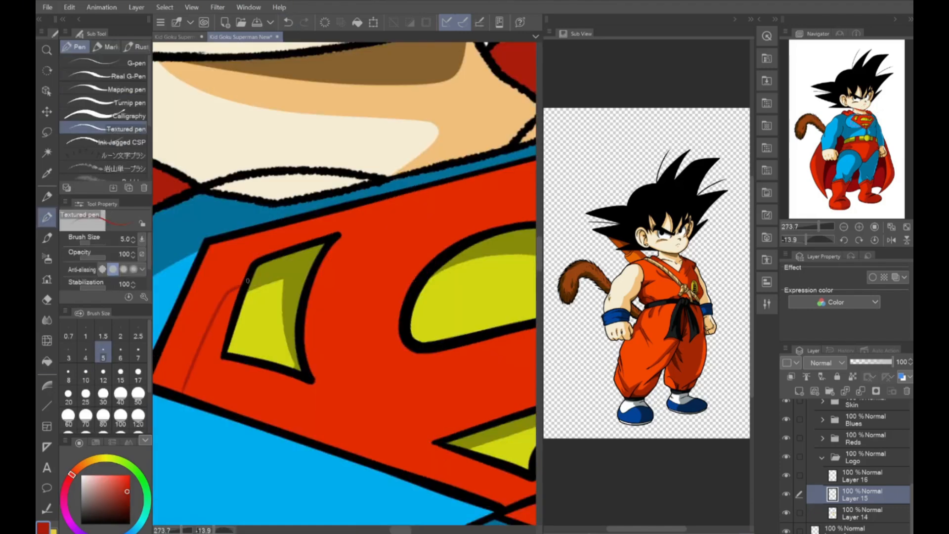
pyautogui.moveTo(350, 259); pyautogui.dragTo(321, 396)
pyautogui.scroll(1, 346, 272)
pyautogui.moveTo(297, 242)
pyautogui.mouseDown()
pyautogui.moveTo(316, 231)
pyautogui.moveTo(381, 267)
pyautogui.mouseUp()
pyautogui.scroll(-2, 346, 272)
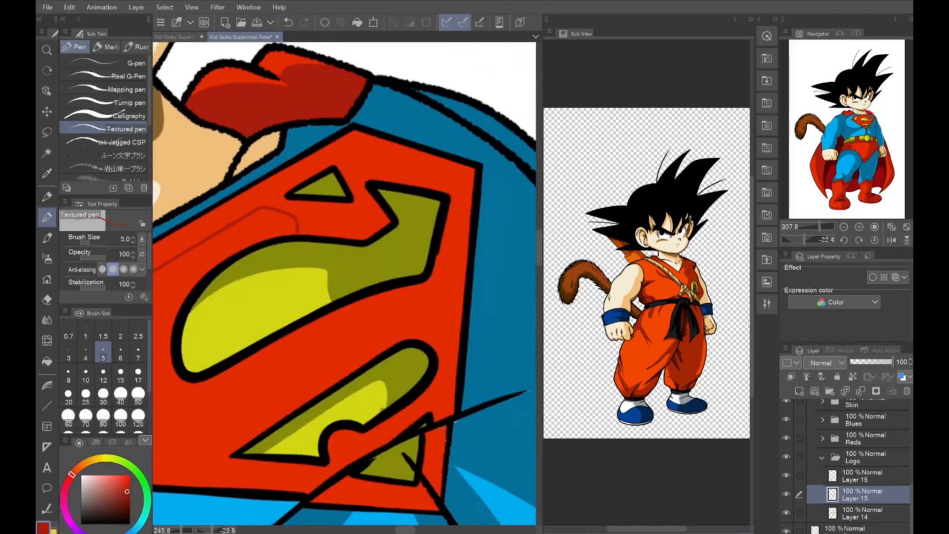
pyautogui.moveTo(368, 495); pyautogui.dragTo(380, 483)
pyautogui.press('g')
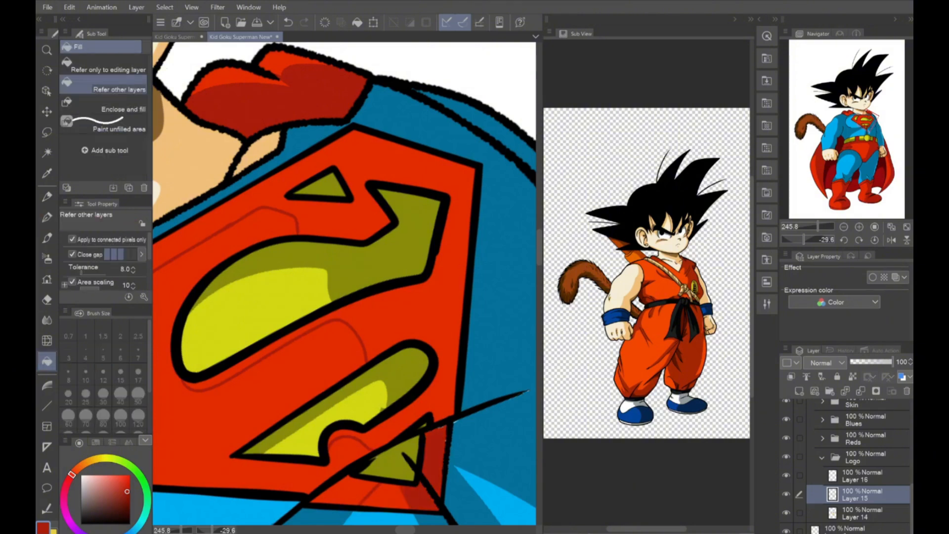
pyautogui.click(420, 316)
# Refill the emblem's red background on Layer 14 and the base reds of the costume on Layer 8 with a brighter orange-red
pyautogui.click(860, 513)
pyautogui.click(274, 257)
pyautogui.click(821, 439)
pyautogui.click(860, 494)
pyautogui.click(370, 477)
pyautogui.click(377, 215)
pyautogui.scroll(-3, 346, 282)
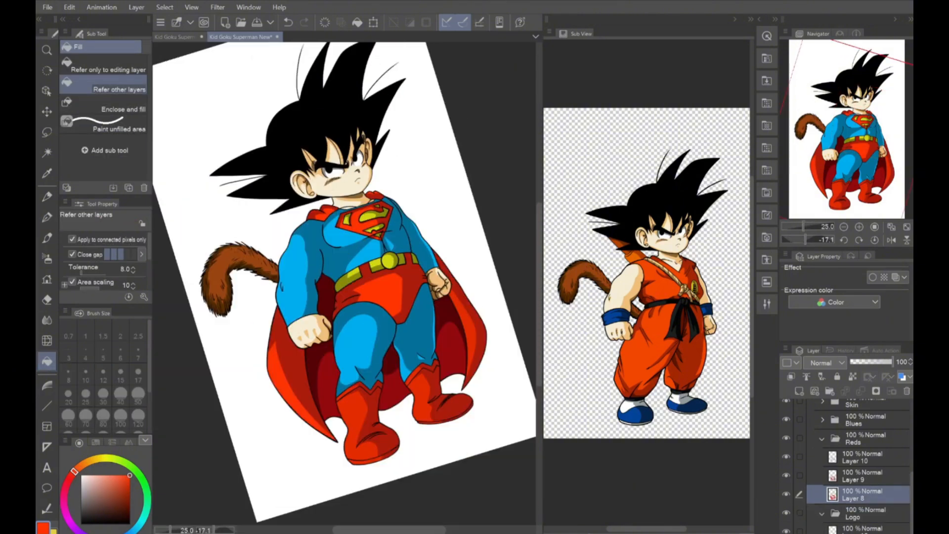
pyautogui.click(360, 428)
pyautogui.scroll(2, 360, 429)
pyautogui.click(451, 317)
pyautogui.scroll(-2, 346, 281)
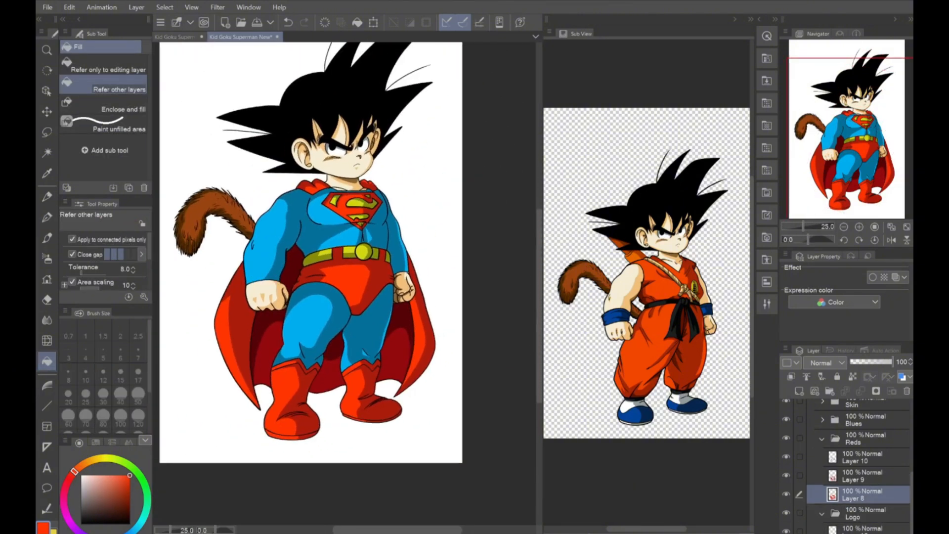
# On Layer 12 in the Blues folder, reshape the dark blue shadow's edge along the upper arm with lasso selections and fills
pyautogui.scroll(3, 273, 226)
pyautogui.click(822, 439)
pyautogui.click(822, 420)
pyautogui.click(787, 475)
pyautogui.click(786, 475)
pyautogui.click(860, 458)
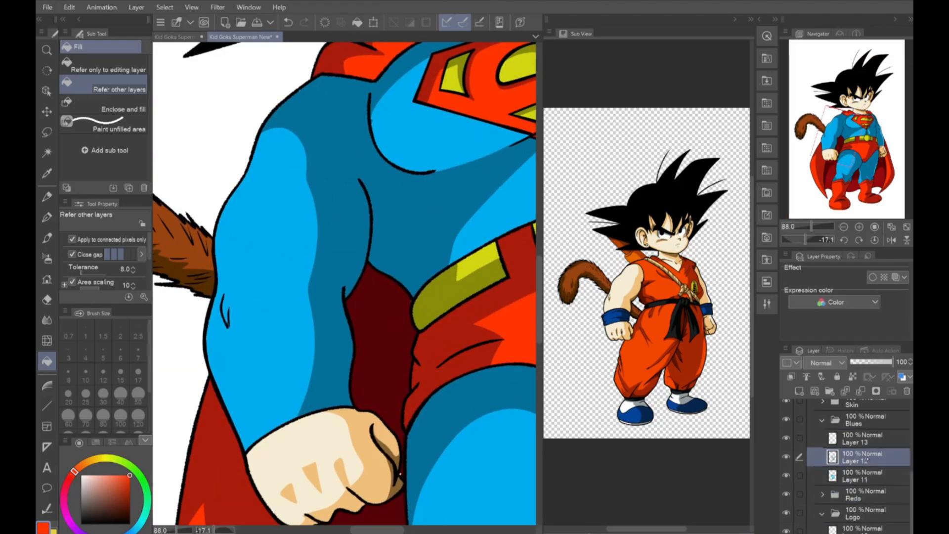
pyautogui.click(47, 132)
pyautogui.moveTo(261, 135); pyautogui.dragTo(304, 166)
pyautogui.moveTo(337, 271); pyautogui.dragTo(261, 135)
pyautogui.hotkey('alt', 'Delete')
pyautogui.click(47, 173)
pyautogui.click(334, 247)
pyautogui.hotkey('alt', 'Delete')
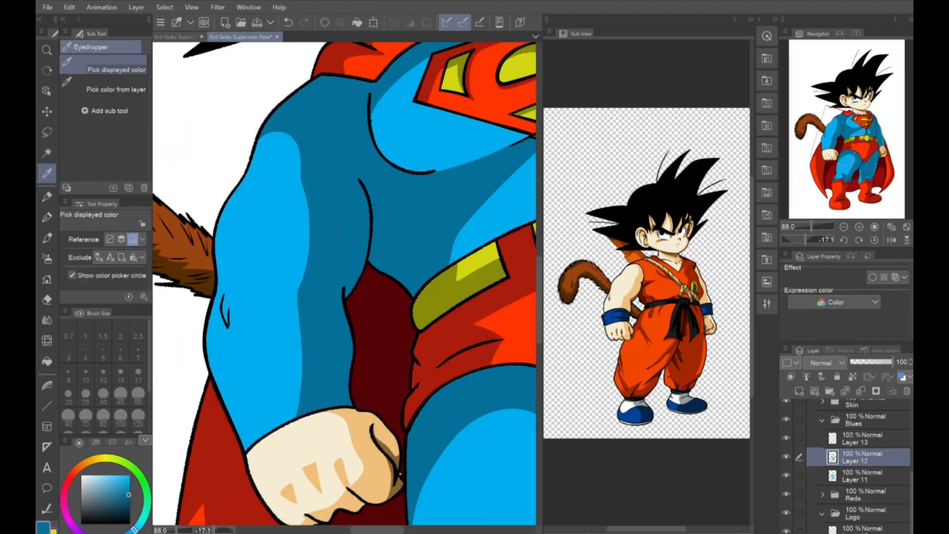
# Add a dark blue shadow around the elbow crease and trim the sleeve shadow's edge down to the wrist with lasso selections
pyautogui.click(47, 132)
pyautogui.hotkey('alt', 'Delete')
pyautogui.moveTo(223, 294)
pyautogui.mouseDown()
pyautogui.moveTo(227, 324)
pyautogui.moveTo(255, 331)
pyautogui.mouseUp()
pyautogui.hotkey('alt', 'Delete')
pyautogui.scroll(2, 321, 222)
pyautogui.moveTo(286, 180)
pyautogui.mouseDown()
pyautogui.moveTo(366, 247)
pyautogui.moveTo(312, 352)
pyautogui.moveTo(320, 241)
pyautogui.mouseUp()
pyautogui.hotkey('alt', 'Delete')
pyautogui.scroll(-2, 321, 223)
pyautogui.press('Delete')
pyautogui.hotkey('ctrl', 'd')
pyautogui.scroll(-1, 344, 283)
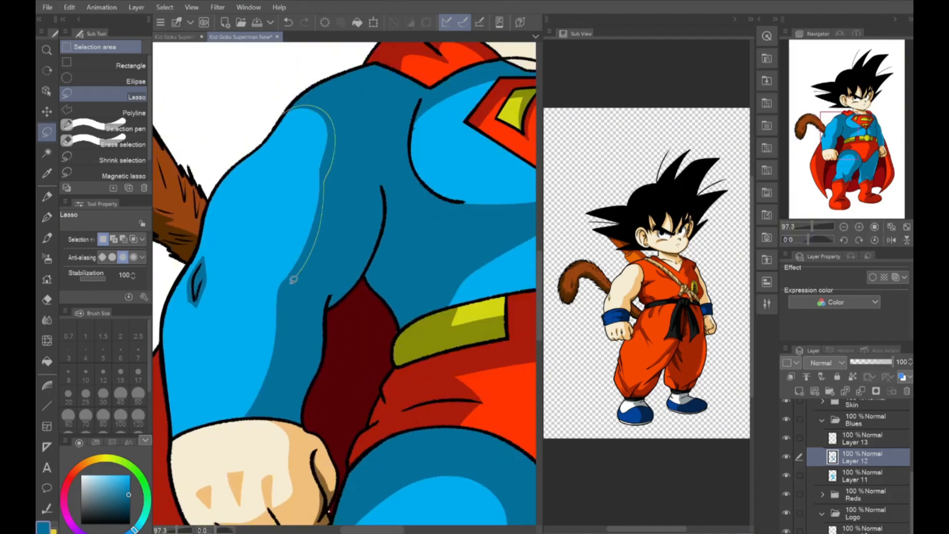
pyautogui.moveTo(293, 280); pyautogui.dragTo(237, 416)
pyautogui.press('Delete')
# On Layer 9 in the Reds folder, refill the costume's red shadows, including the cape collar, with a brighter dark red
pyautogui.click(252, 420)
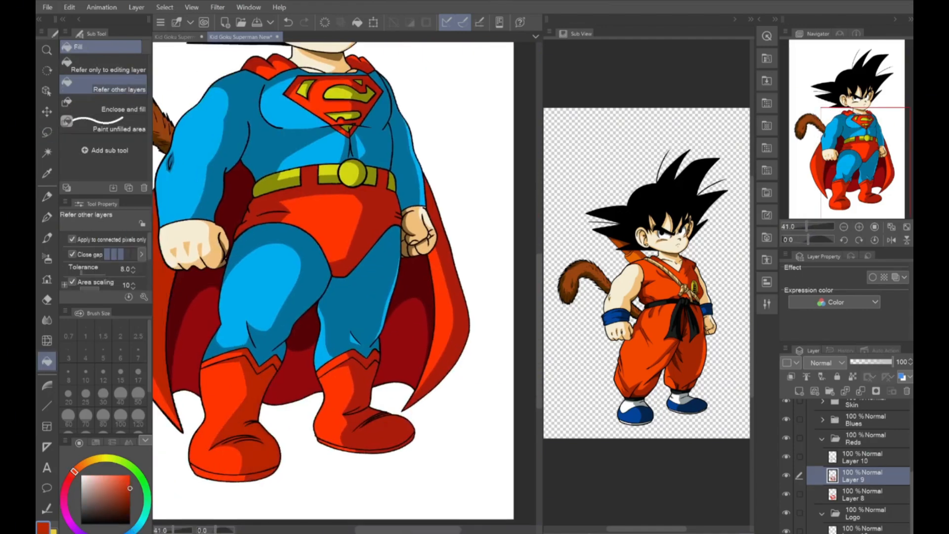
pyautogui.click(366, 420)
pyautogui.click(448, 336)
pyautogui.click(356, 222)
pyautogui.scroll(2, 344, 197)
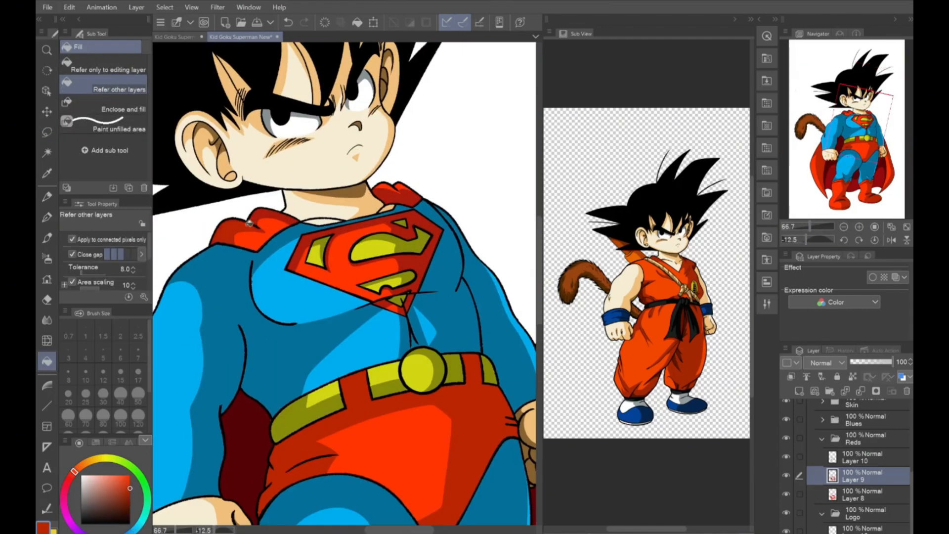
pyautogui.click(386, 193)
# On the Superman Line Art Copy 2 layer, ink black crease lines over the fist's knuckles, following the reference image
pyautogui.click(822, 439)
pyautogui.click(860, 495)
pyautogui.scroll(-4, 344, 247)
pyautogui.click(822, 457)
pyautogui.scroll(2, 860, 465)
pyautogui.click(822, 495)
pyautogui.click(861, 529)
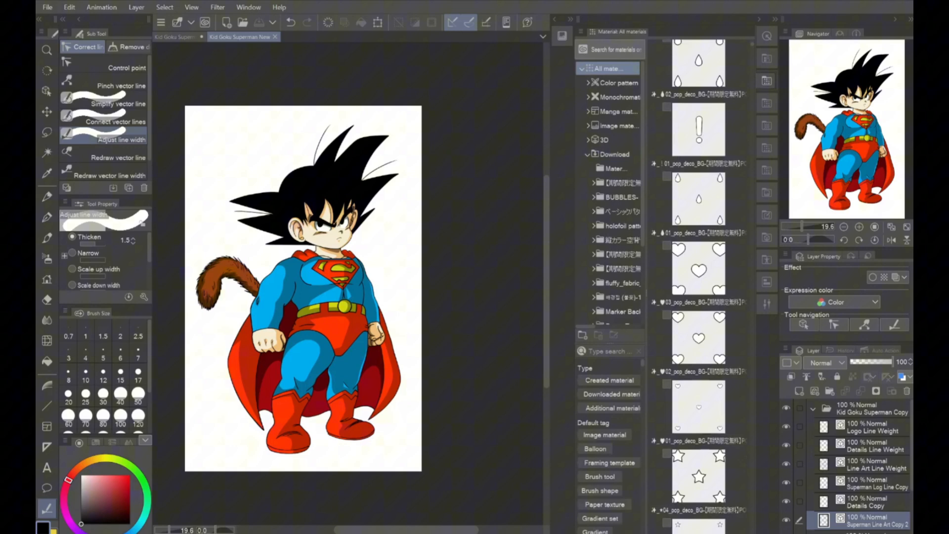
pyautogui.scroll(-5, 698, 282)
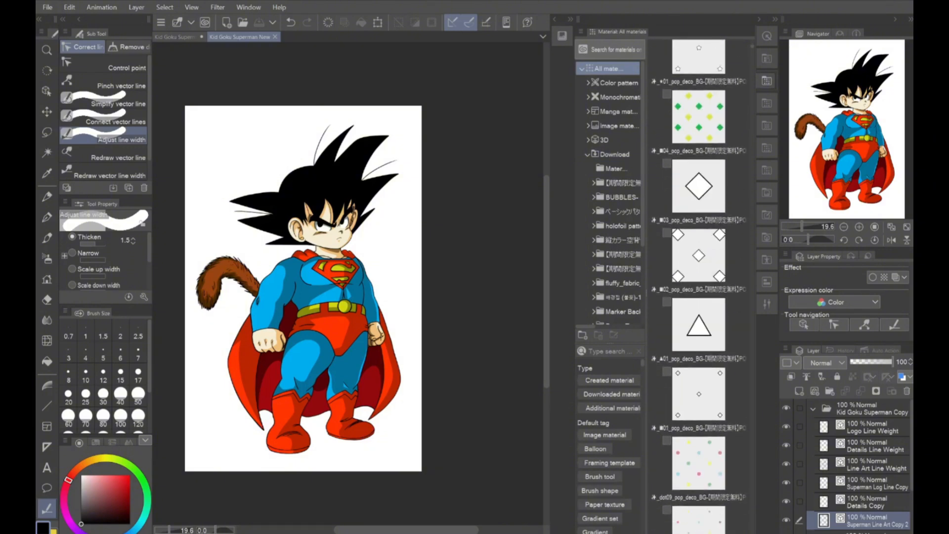
# Add the dot02_pop_deco_BG pattern material to the canvas as a clipped layer and move it directly above the Blues folder
pyautogui.moveTo(699, 364); pyautogui.dragTo(286, 405)
pyautogui.click(791, 377)
pyautogui.moveTo(870, 460); pyautogui.dragTo(874, 488)
pyautogui.moveTo(870, 479); pyautogui.dragTo(871, 525)
pyautogui.scroll(-2, 869, 514)
pyautogui.moveTo(869, 450); pyautogui.dragTo(867, 475)
# Scale down the dot pattern over the blue suit
pyautogui.click(69, 7)
pyautogui.click(106, 259)
pyautogui.click(267, 258)
pyautogui.moveTo(303, 471); pyautogui.dragTo(304, 224)
pyautogui.click(285, 242)
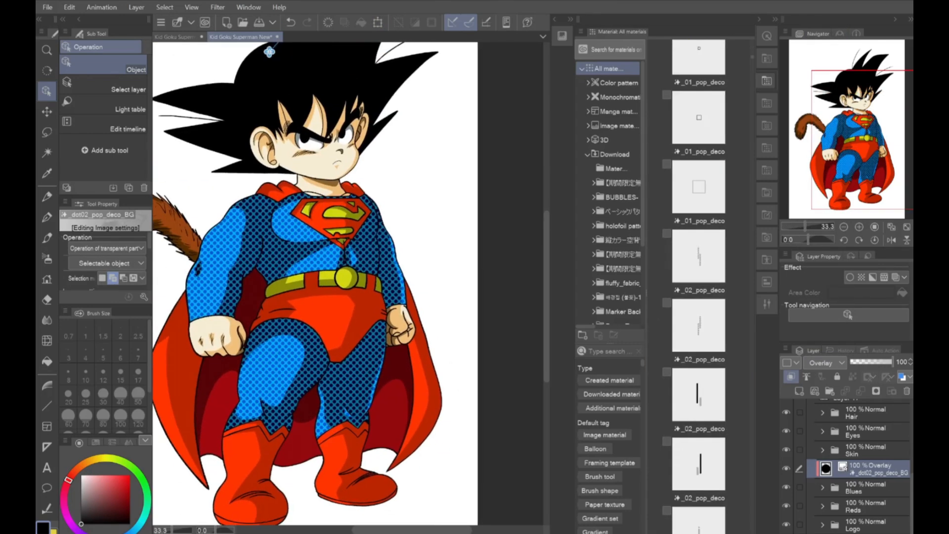
pyautogui.press('p')
pyautogui.hotkey('ctrl', 'shift', 'n')
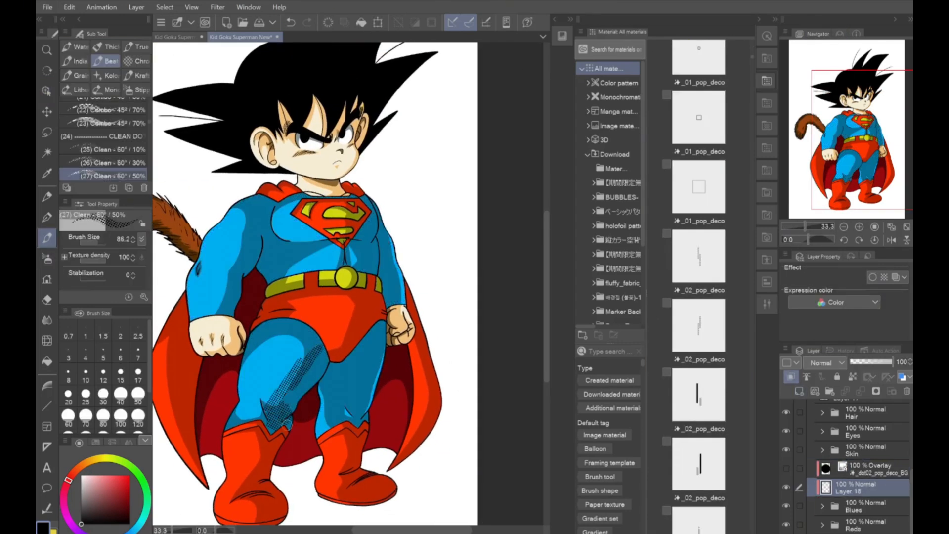
pyautogui.click(291, 22)
pyautogui.click(907, 390)
# On clipped Layer 18 inside the Blues folder, paint halftone over the suit's shadows with the Clean 60° / 50% brush and change its blending mode
pyautogui.click(823, 488)
pyautogui.click(861, 525)
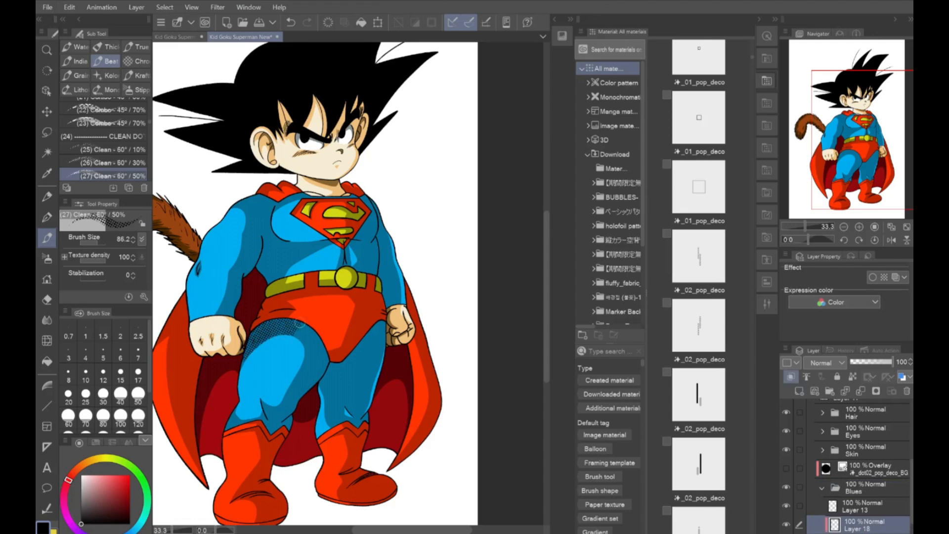
pyautogui.moveTo(363, 399); pyautogui.dragTo(379, 350)
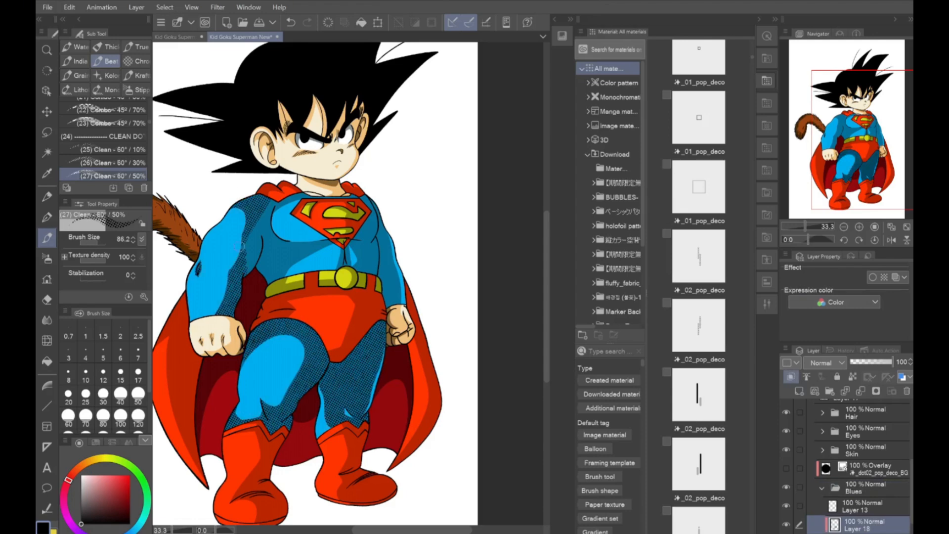
pyautogui.moveTo(240, 246)
pyautogui.mouseDown()
pyautogui.moveTo(345, 247)
pyautogui.moveTo(394, 298)
pyautogui.mouseUp()
pyautogui.click(826, 363)
pyautogui.click(825, 174)
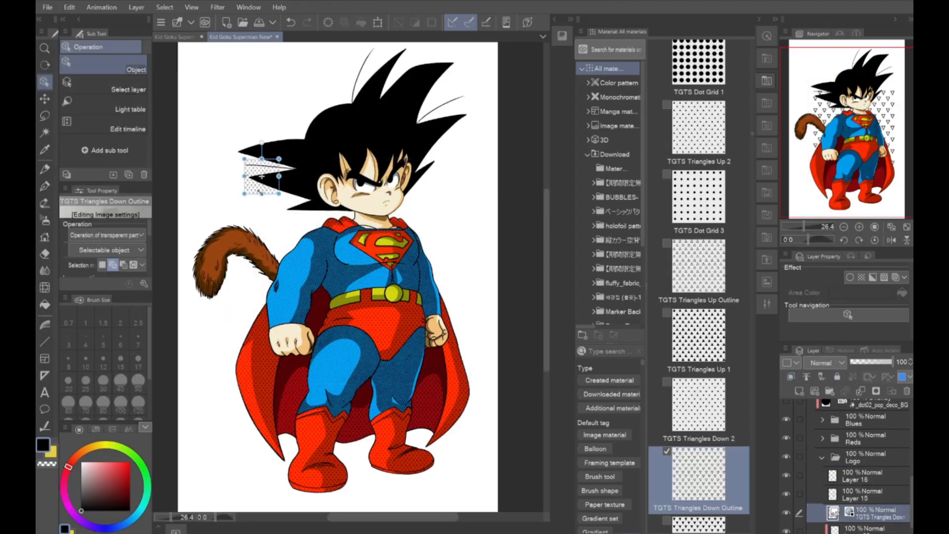
# Paint the Triangles 3 texture over the darkest red areas on Layer 22 in the Reds folder
pyautogui.moveTo(261, 192); pyautogui.dragTo(358, 259)
# Duplicate the TGTS Triangles Down Outline layer in the Logo folder, shift the copy across the emblem and merge it down
pyautogui.click(786, 351)
pyautogui.click(737, 277)
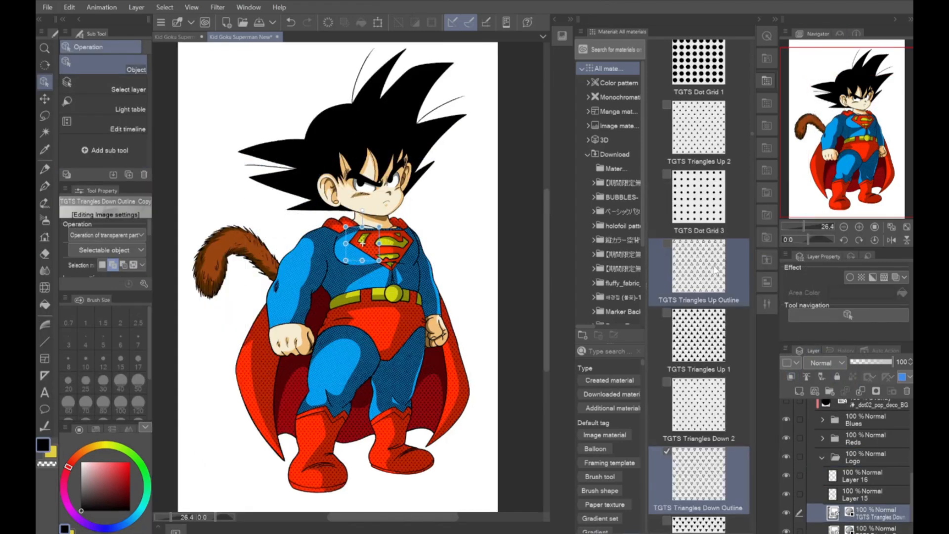
pyautogui.scroll(7, 388, 230)
pyautogui.moveTo(290, 274); pyautogui.dragTo(412, 274)
pyautogui.click(861, 390)
# Try to extend the triangle pattern past the emblem with a duplicate nudged to the right and merged, and undo the extension
pyautogui.click(786, 349)
pyautogui.click(712, 267)
pyautogui.press('Right')
pyautogui.press('Right')
pyautogui.press('Right')
pyautogui.press('Right')
pyautogui.press('Right')
pyautogui.press('Right')
pyautogui.press('Right')
pyautogui.press('Right')
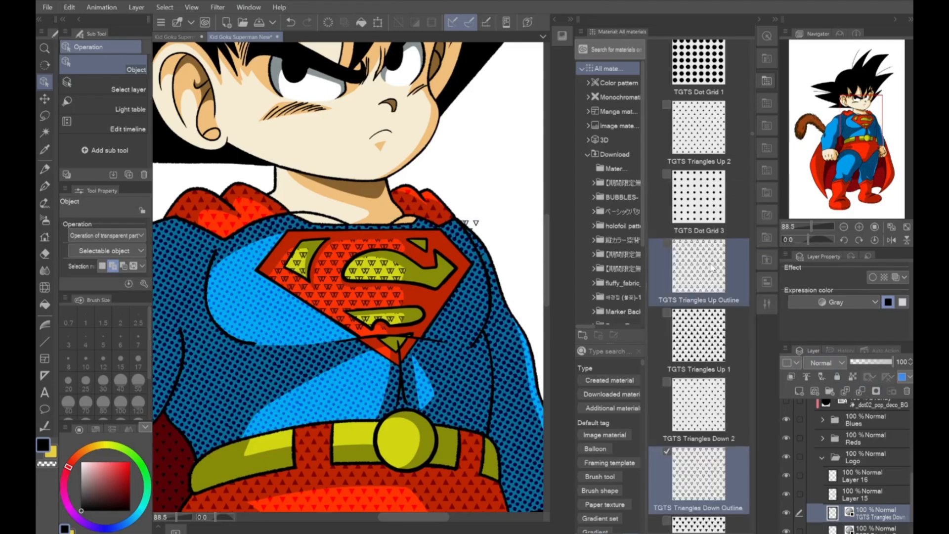
pyautogui.press('Right')
pyautogui.press('Right')
pyautogui.press('Right')
pyautogui.press('Right')
pyautogui.press('Right')
pyautogui.press('Right')
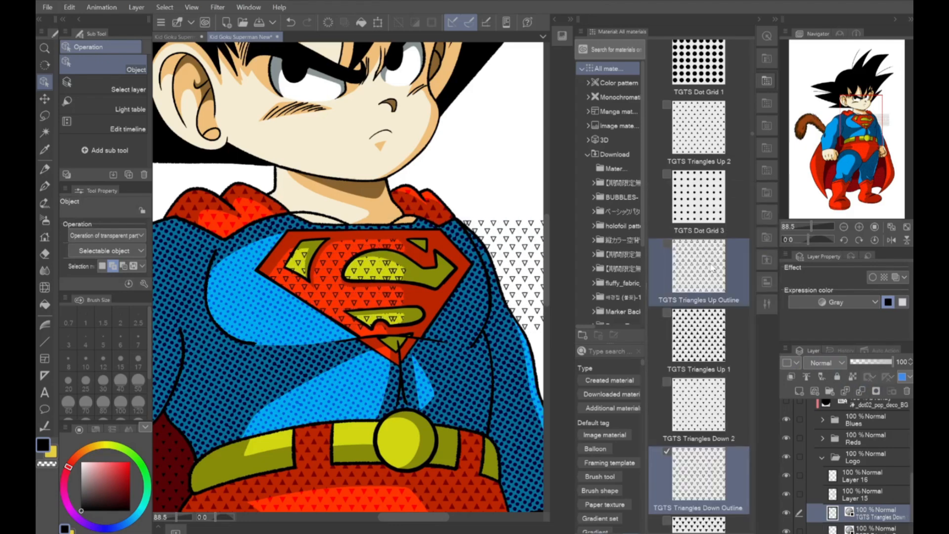
pyautogui.click(861, 391)
pyautogui.click(723, 270)
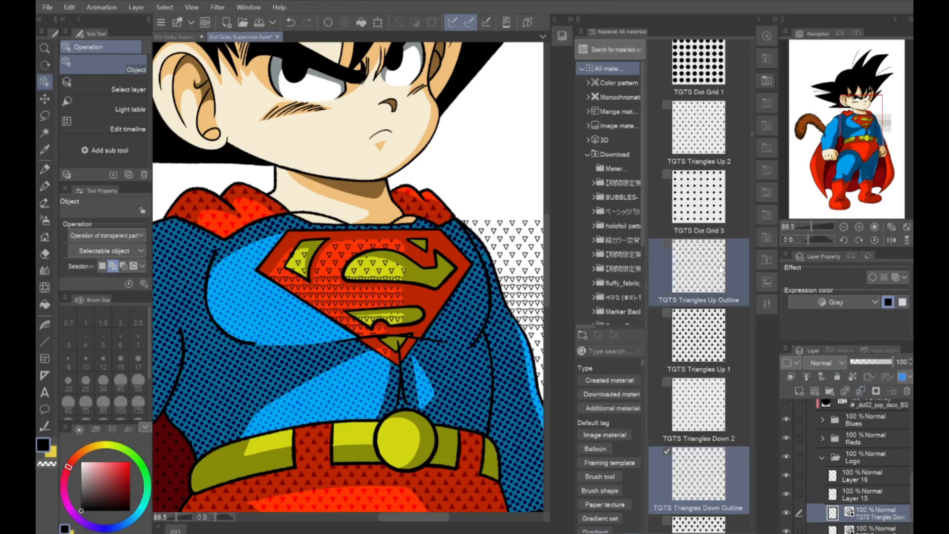
pyautogui.click(290, 22)
# Merge and duplicate the triangle outline pattern layers to extend the tiling from the emblem down over the belt
pyautogui.click(861, 390)
pyautogui.click(785, 350)
pyautogui.click(737, 268)
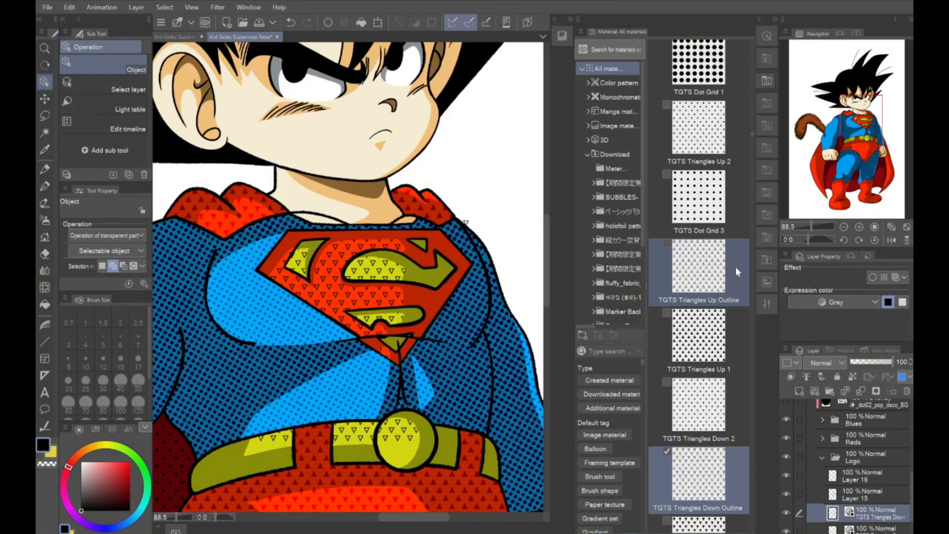
pyautogui.click(861, 391)
pyautogui.click(785, 349)
pyautogui.click(704, 264)
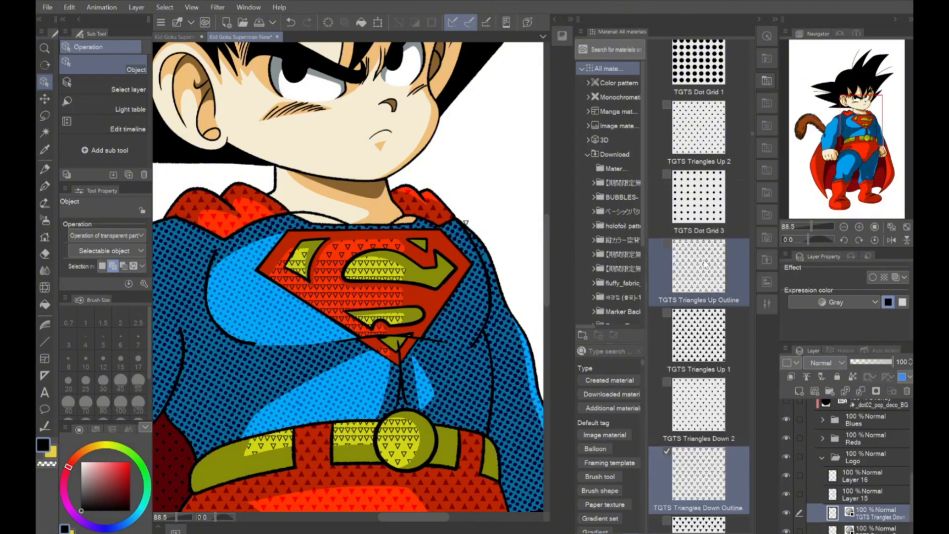